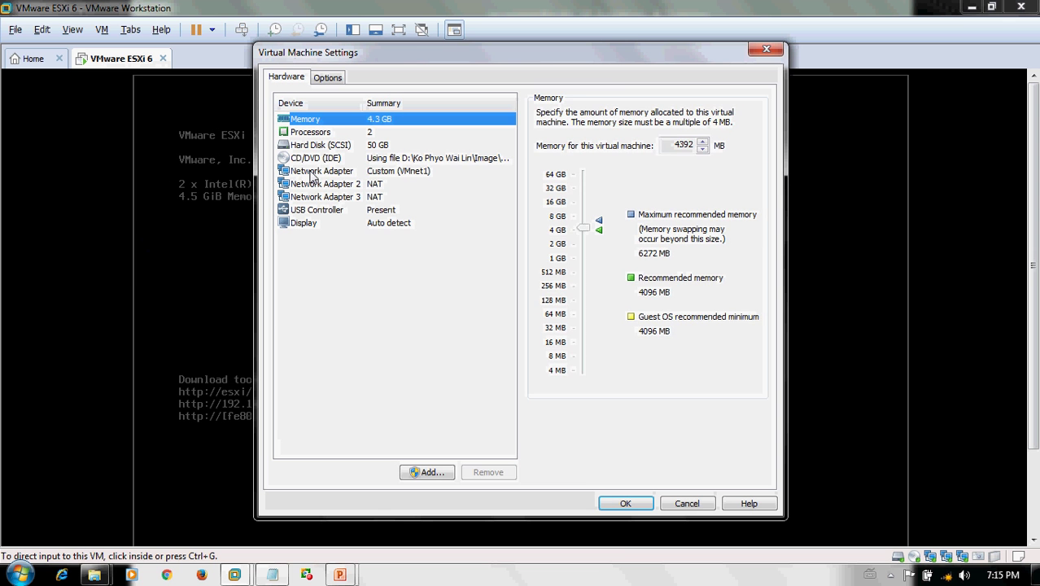
# Step: Check the first network adapter's connection settings in the virtual machine's hardware configuration and close the settings
pyautogui.click(314, 172)
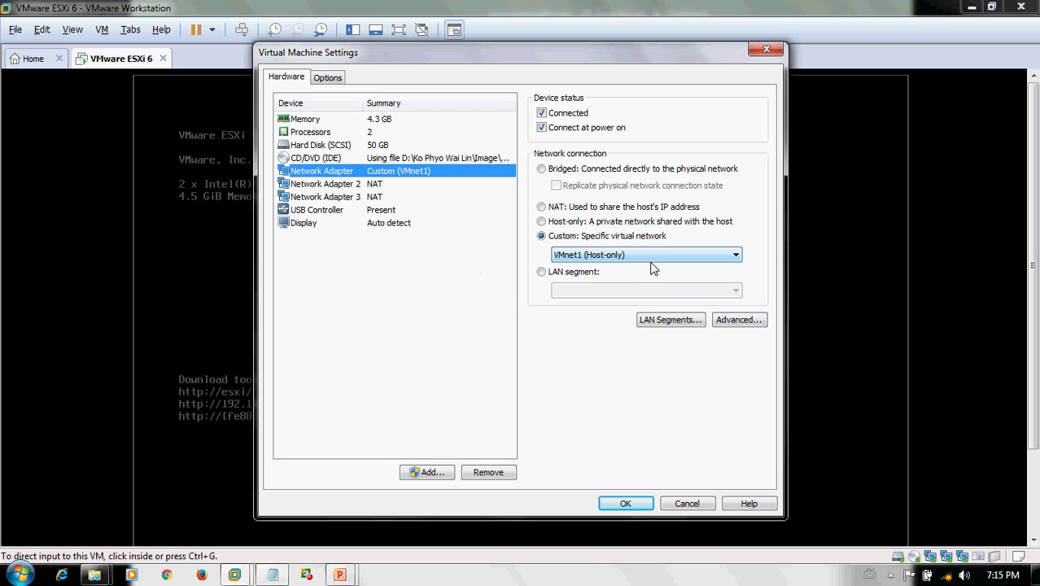
pyautogui.click(647, 503)
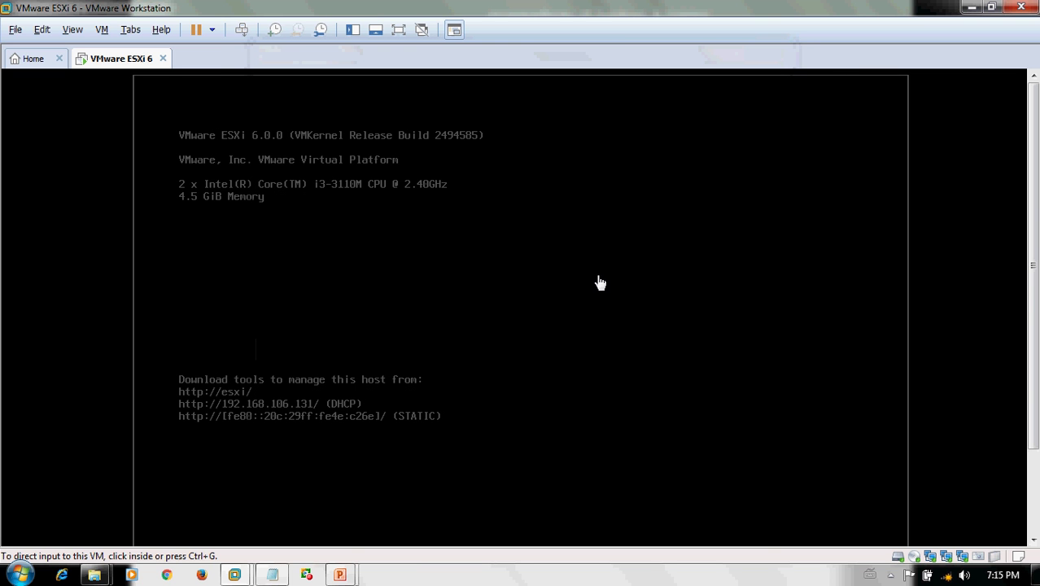
# Step: Show the ESXi console in full screen and log in to system customization as root with the account password
pyautogui.click(595, 271)
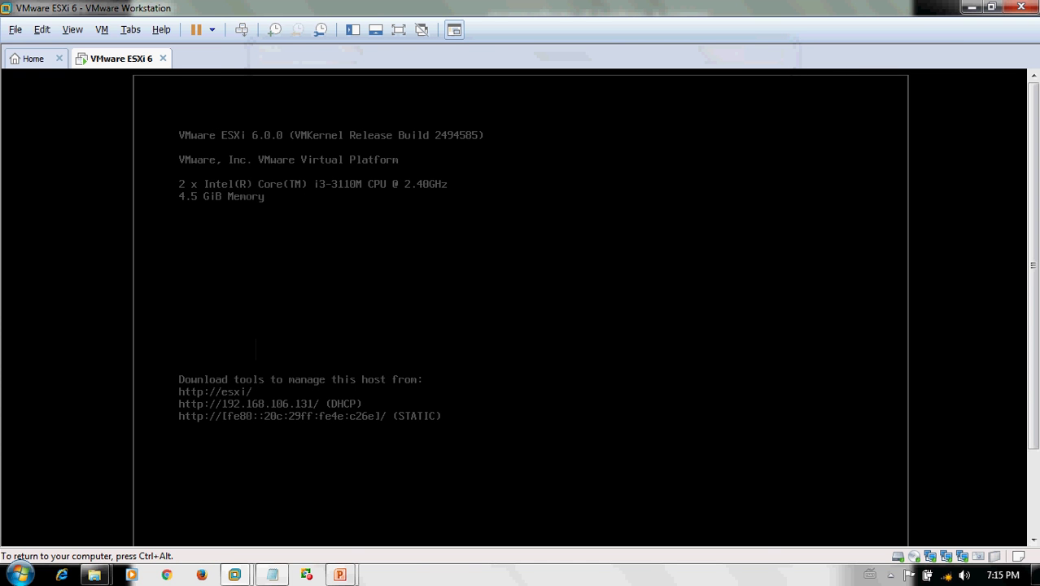
pyautogui.hotkey('ctrl', 'alt', 'Return')
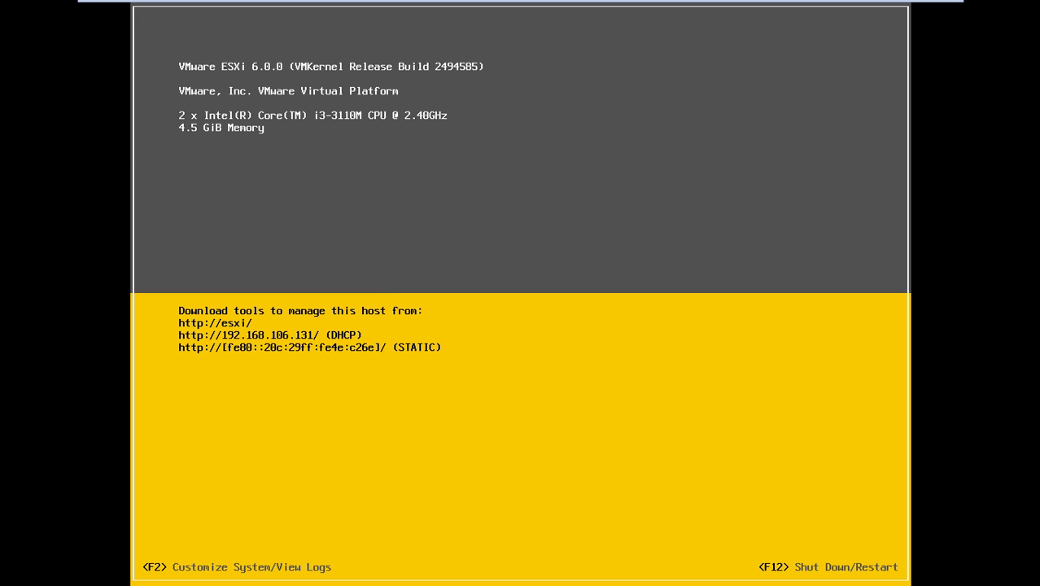
pyautogui.press('F2')
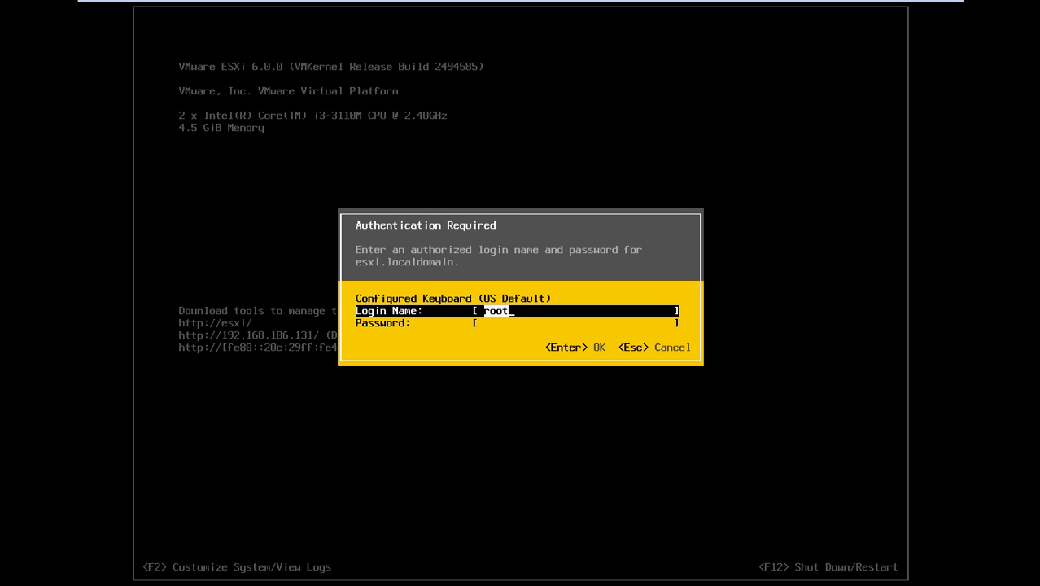
pyautogui.press('Tab')
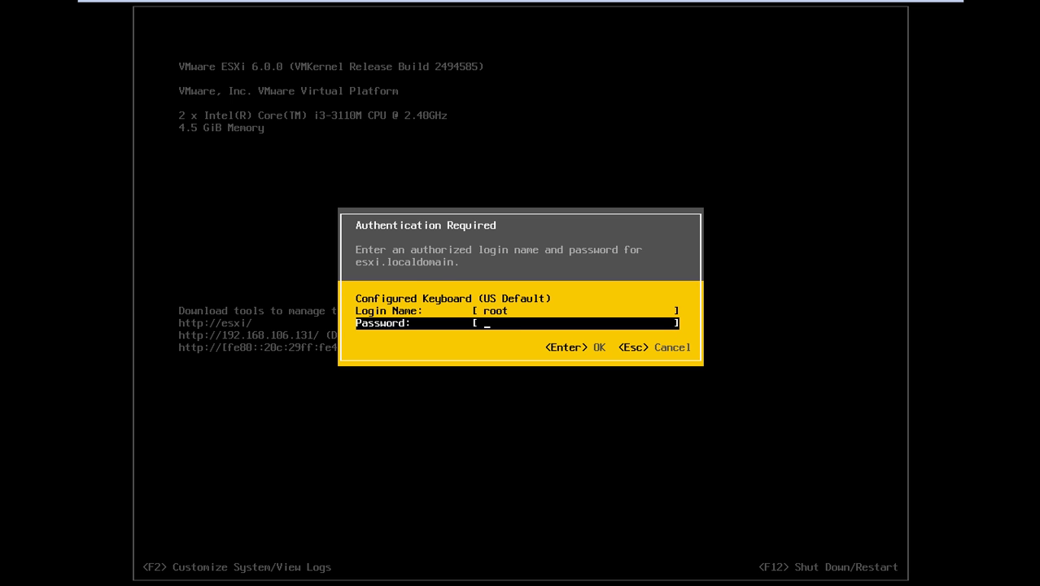
pyautogui.write('*********')
pyautogui.press('Return')
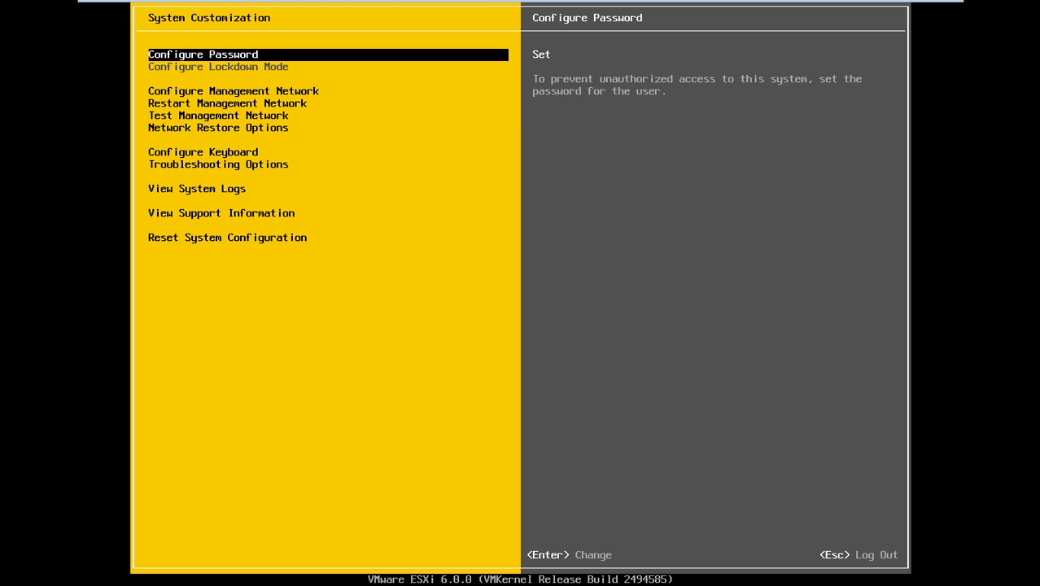
# Step: Open the host's management network configuration
pyautogui.press('Down')
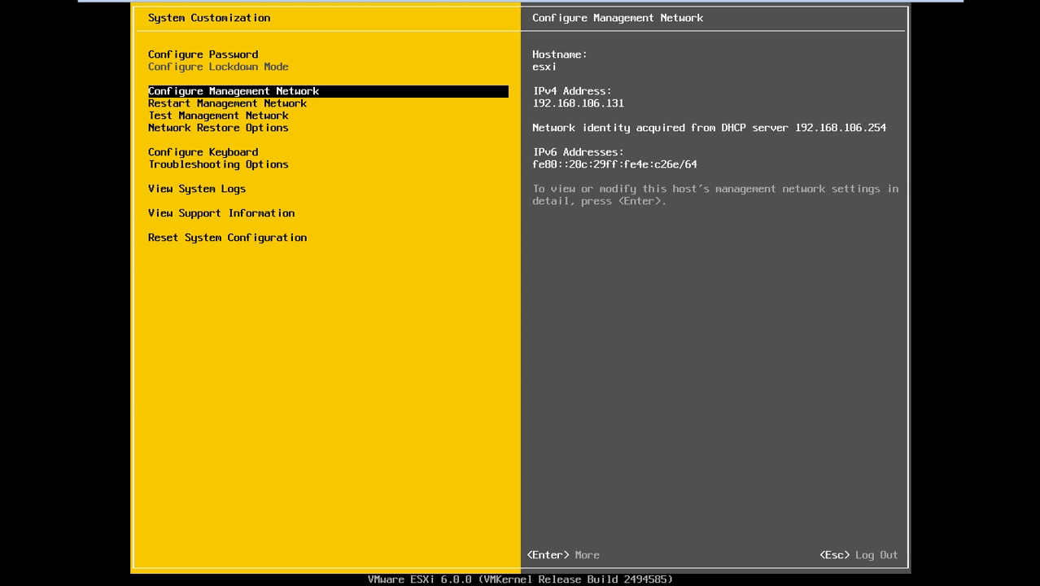
pyautogui.press('Down')
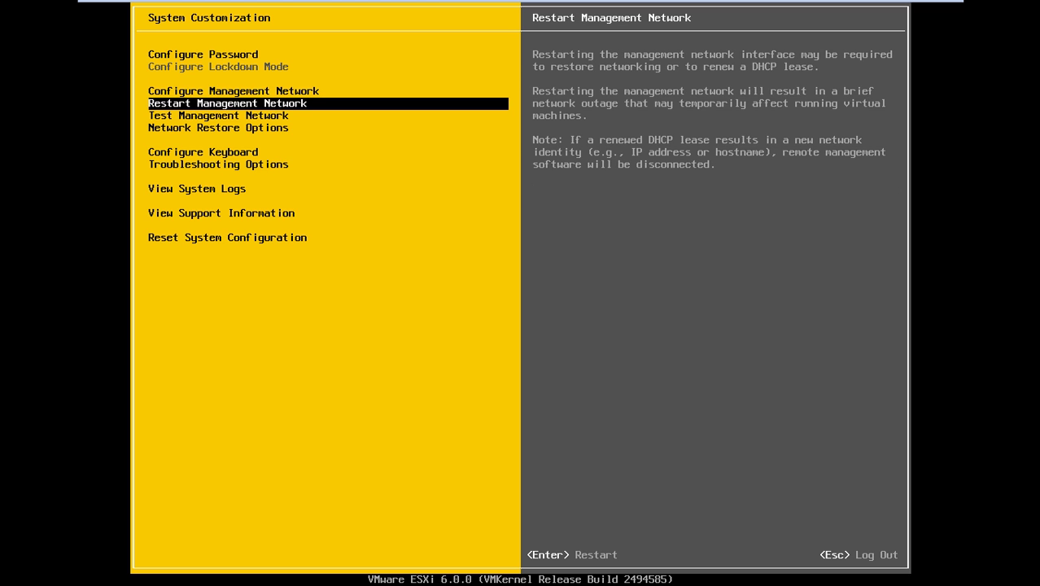
pyautogui.press('Up')
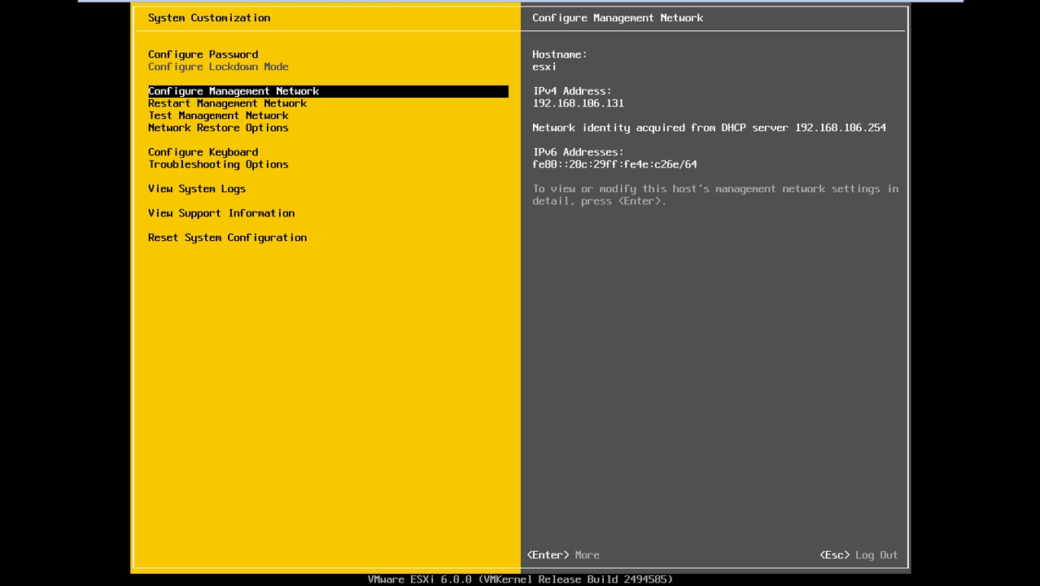
pyautogui.press('Return')
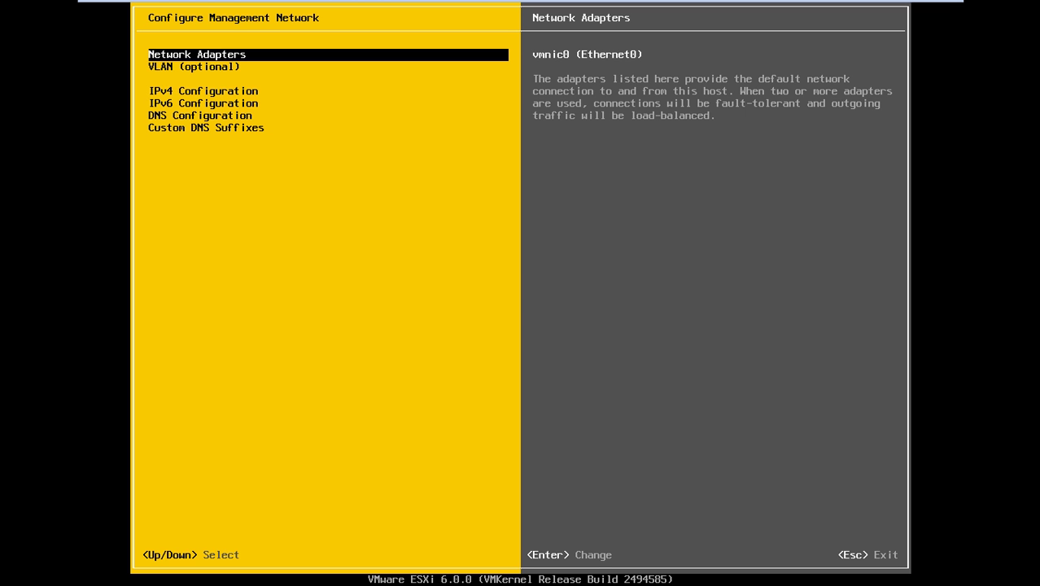
# Step: Disable IPv6 for the management network and confirm the IPv6 configuration
pyautogui.press('Down')
pyautogui.press('Down')
pyautogui.press('Down')
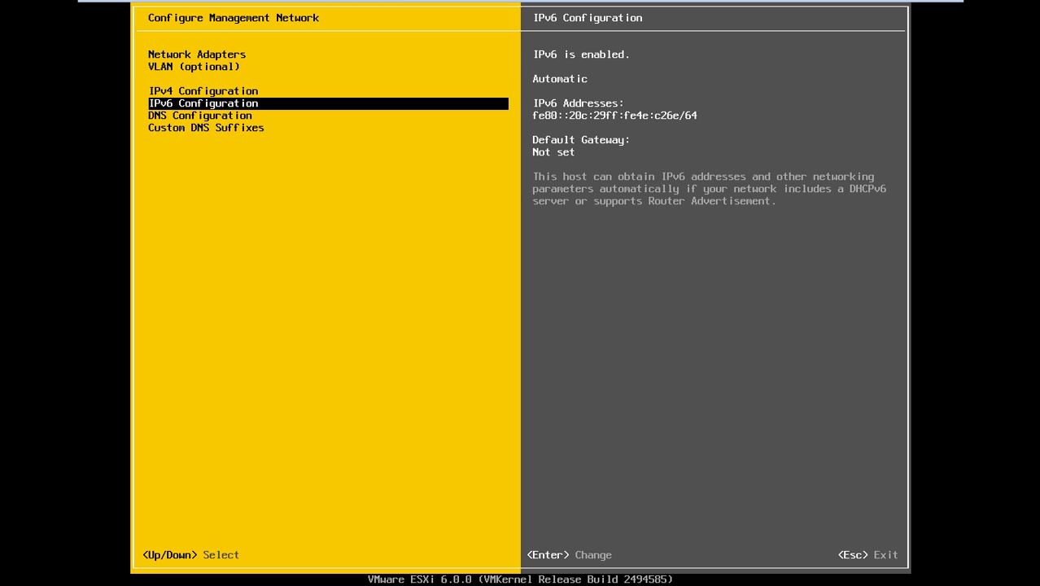
pyautogui.press('Up')
pyautogui.press('Down')
pyautogui.press('Up')
pyautogui.press('Up')
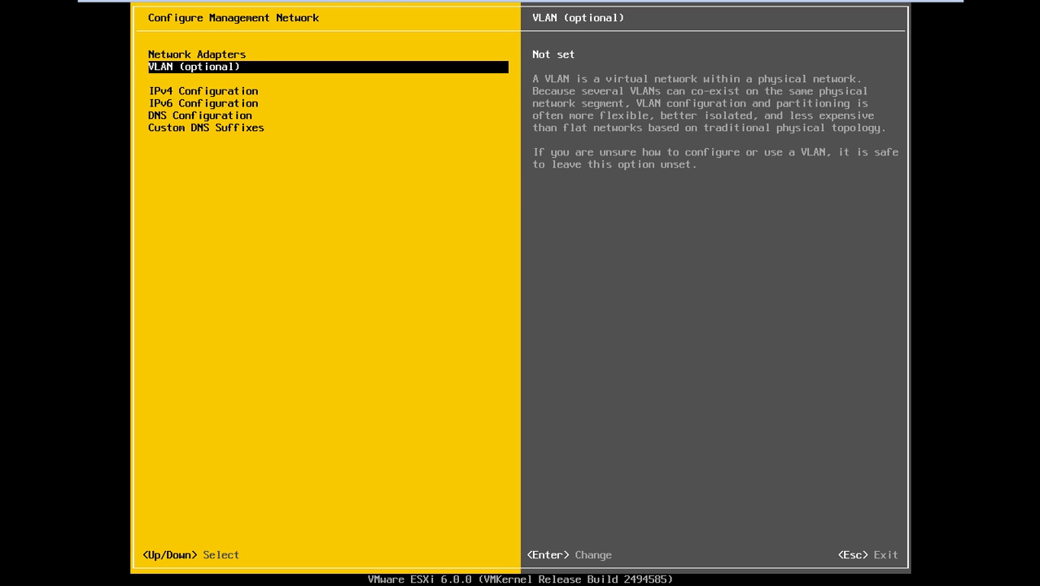
pyautogui.press('Down')
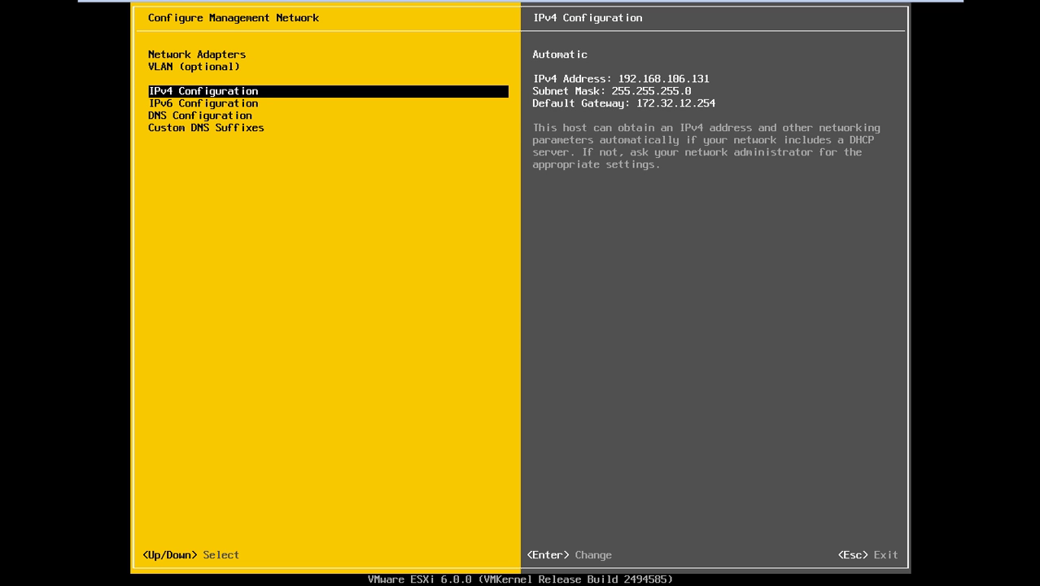
pyautogui.press('Down')
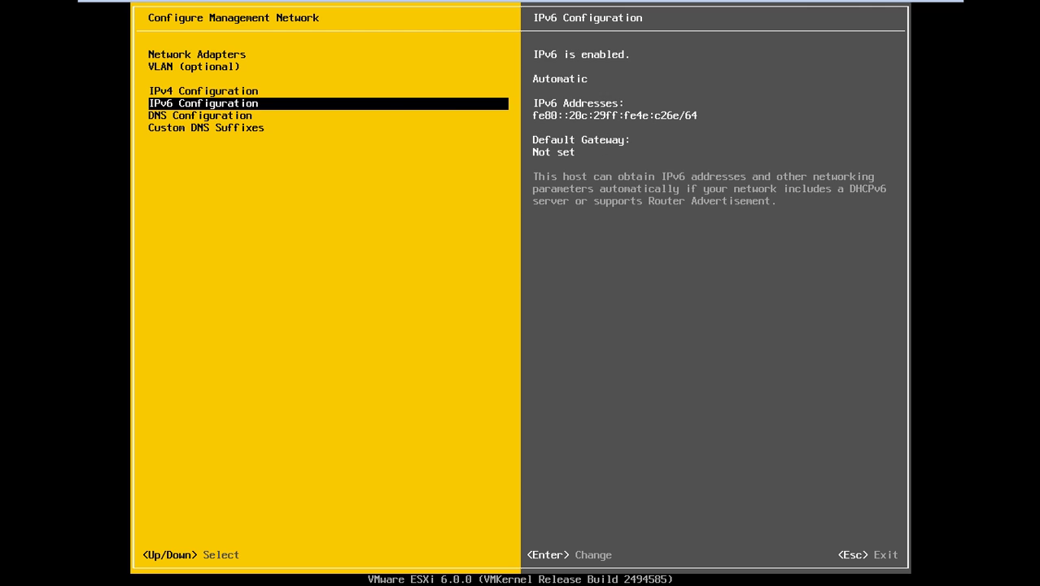
pyautogui.press('Return')
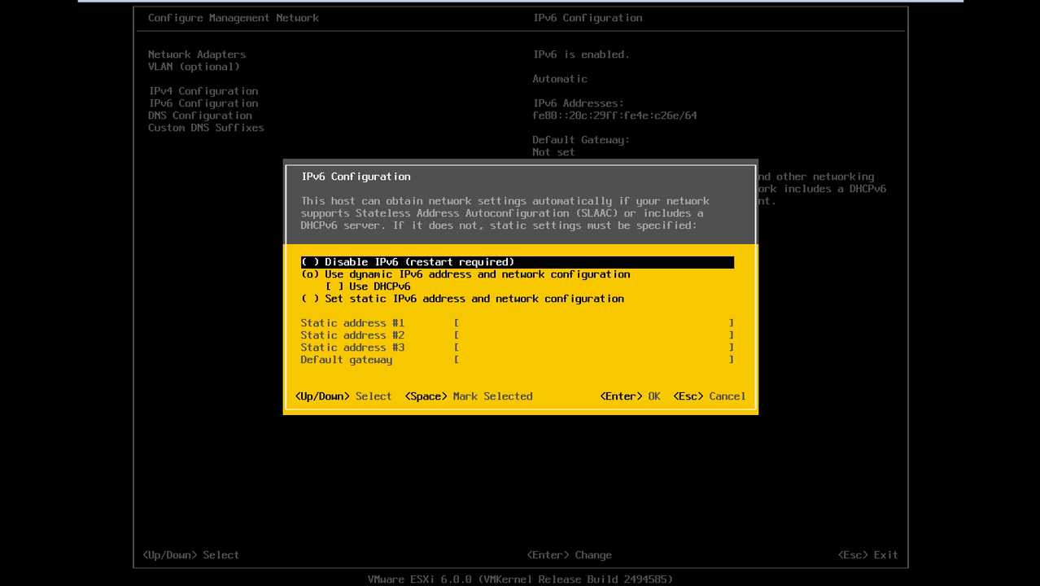
pyautogui.press('Down')
pyautogui.press('Up')
pyautogui.press('Down')
pyautogui.press('Up')
pyautogui.press('Down')
pyautogui.press('Up')
pyautogui.press('Down')
pyautogui.press('Down')
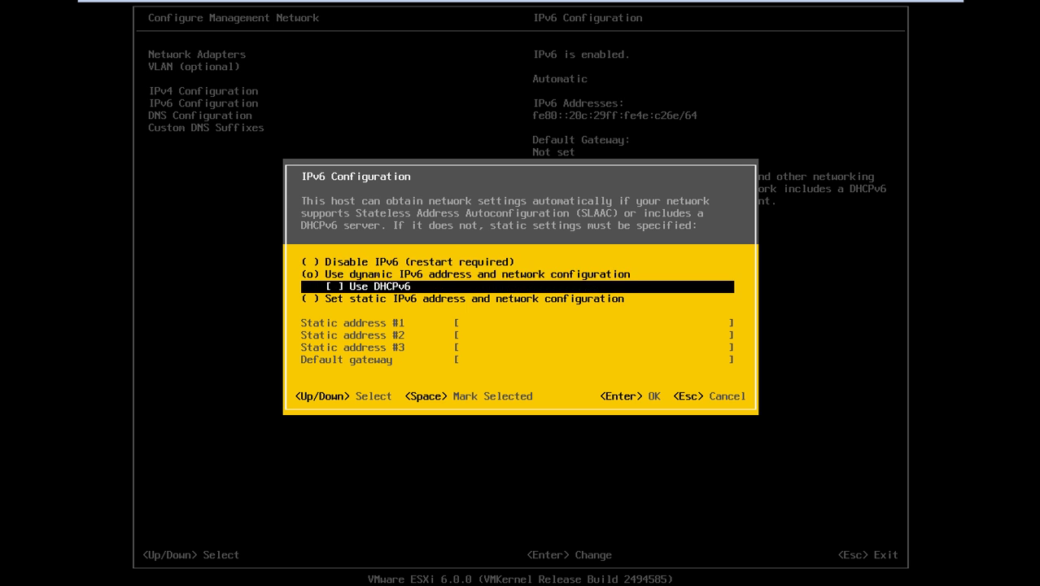
pyautogui.press('Up')
pyautogui.press('Down')
pyautogui.press('Up')
pyautogui.press('Up')
pyautogui.press('Down')
pyautogui.press('Up')
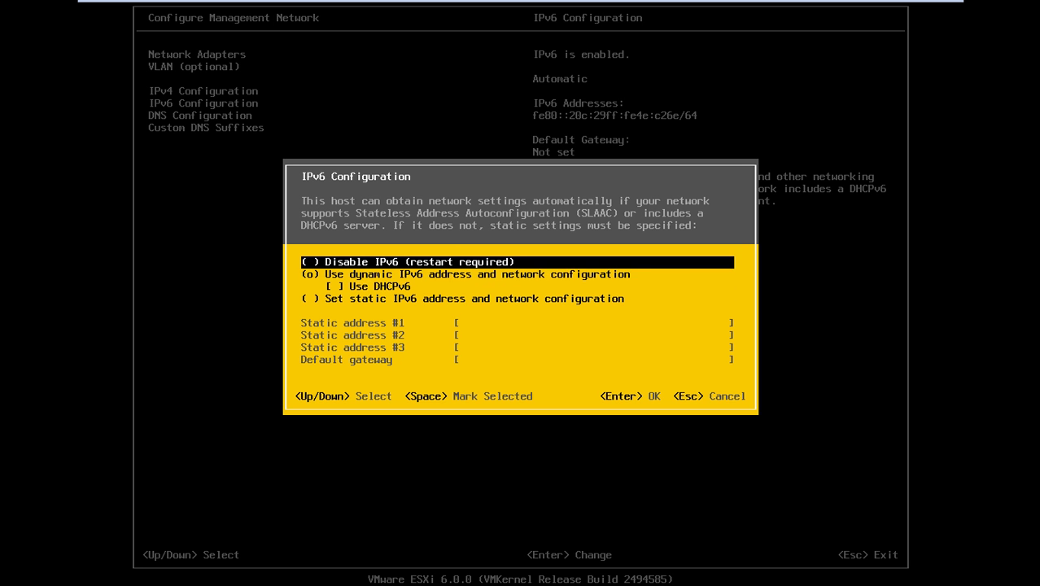
pyautogui.press('Down')
pyautogui.press('Up')
pyautogui.press('Down')
pyautogui.press('Up')
pyautogui.press('Down')
pyautogui.press('Up')
pyautogui.press('space')
pyautogui.press('Return')
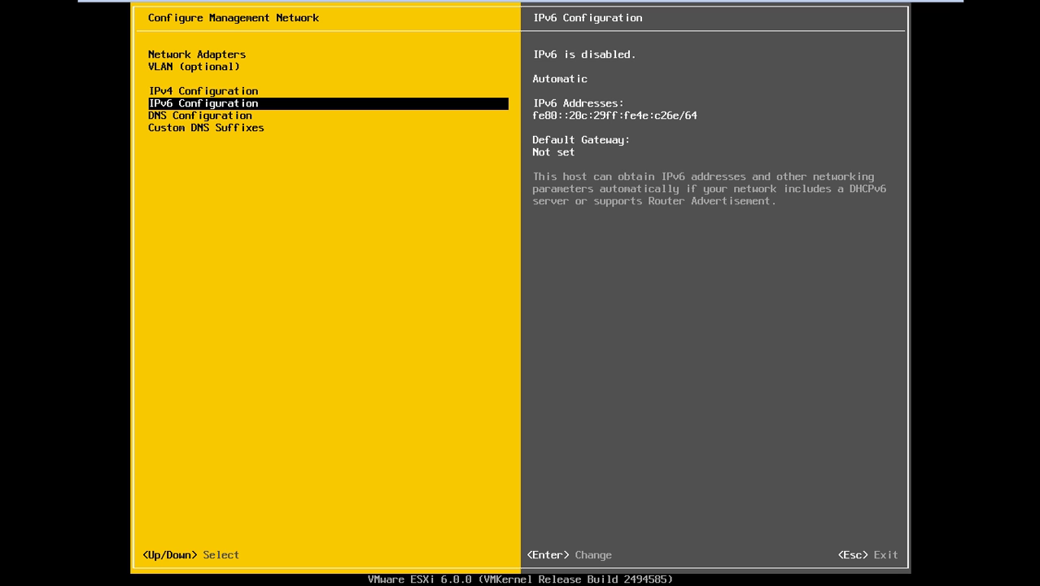
# Step: Switch the management network's IPv4 configuration to a static address and network configuration
pyautogui.press('Up')
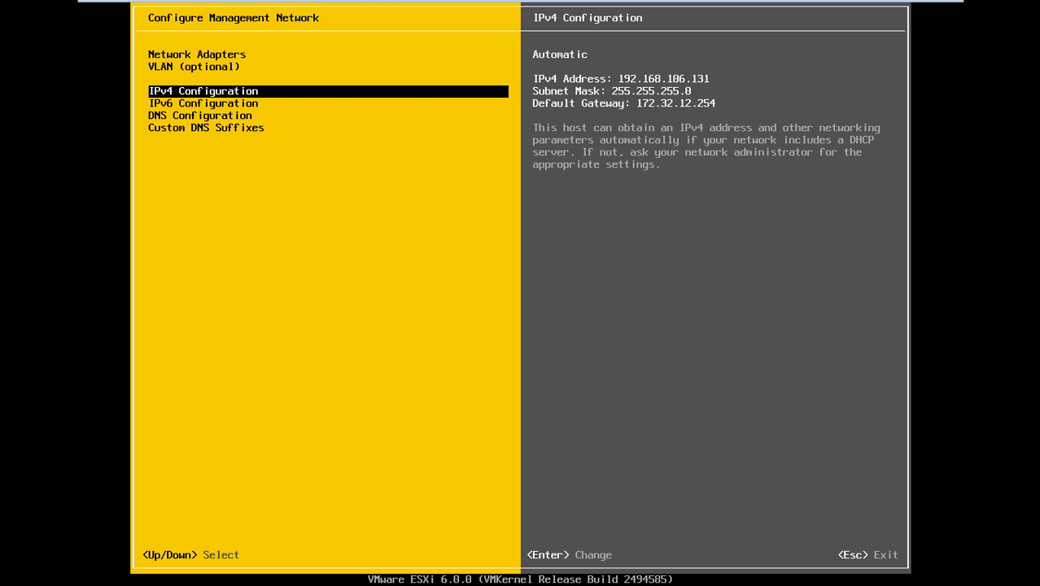
pyautogui.press('Return')
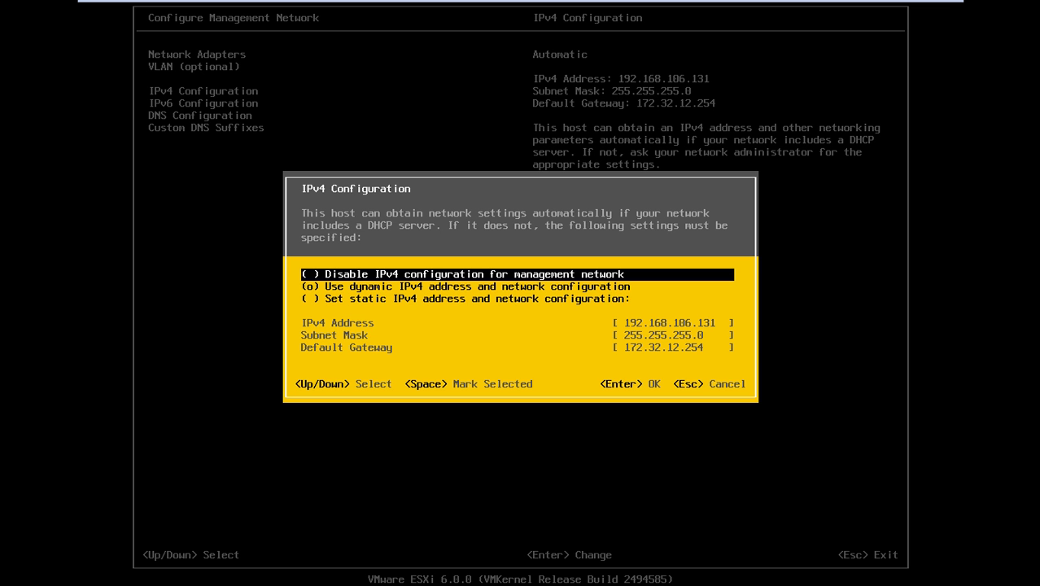
pyautogui.press('Down')
pyautogui.press('Down')
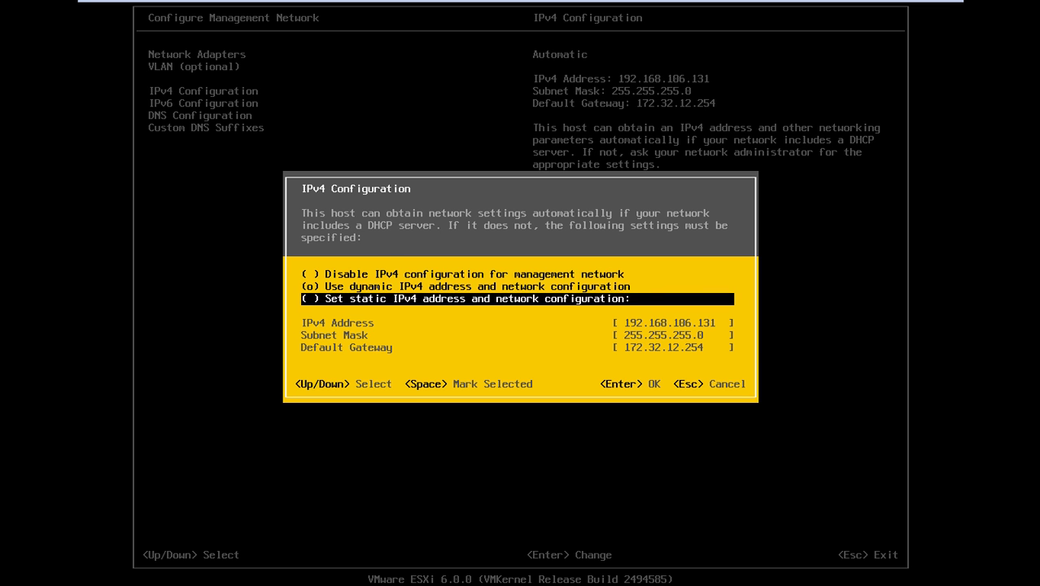
pyautogui.press('Up')
pyautogui.press('Down')
pyautogui.press('space')
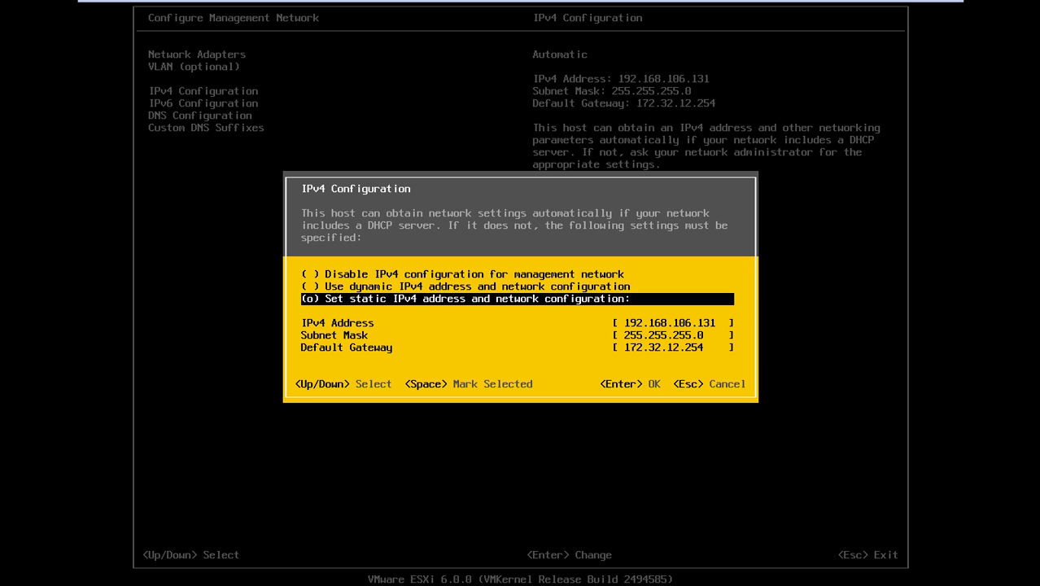
# Step: Set the static IPv4 address to 172.32.12.252
pyautogui.press('Down')
pyautogui.press('Down')
pyautogui.press('Up')
pyautogui.press('Down')
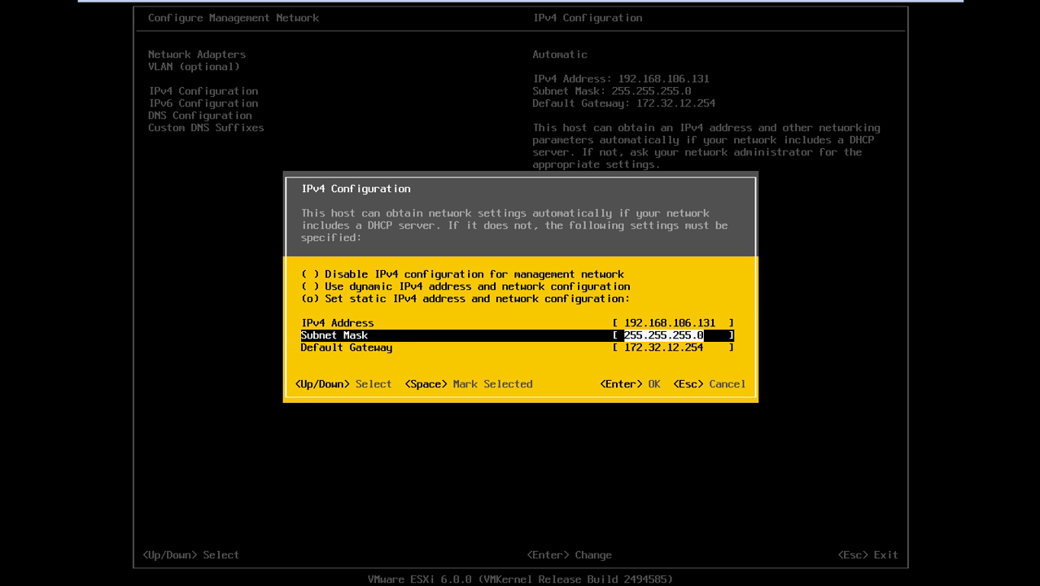
pyautogui.press('Up')
pyautogui.press('Down')
pyautogui.press('Up')
pyautogui.press('Down')
pyautogui.press('Up')
pyautogui.press('Down')
pyautogui.press('Up')
pyautogui.write('172')
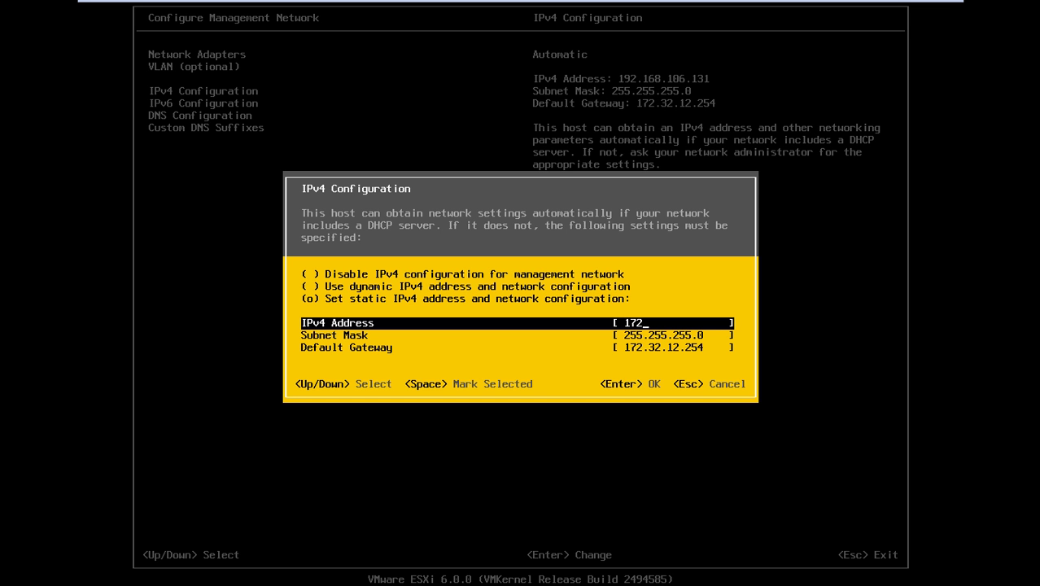
pyautogui.write('.32.12.252')
# Step: Enter 172.32.12.254 as the default gateway and confirm the IPv4 configuration
pyautogui.press('Down')
pyautogui.press('Down')
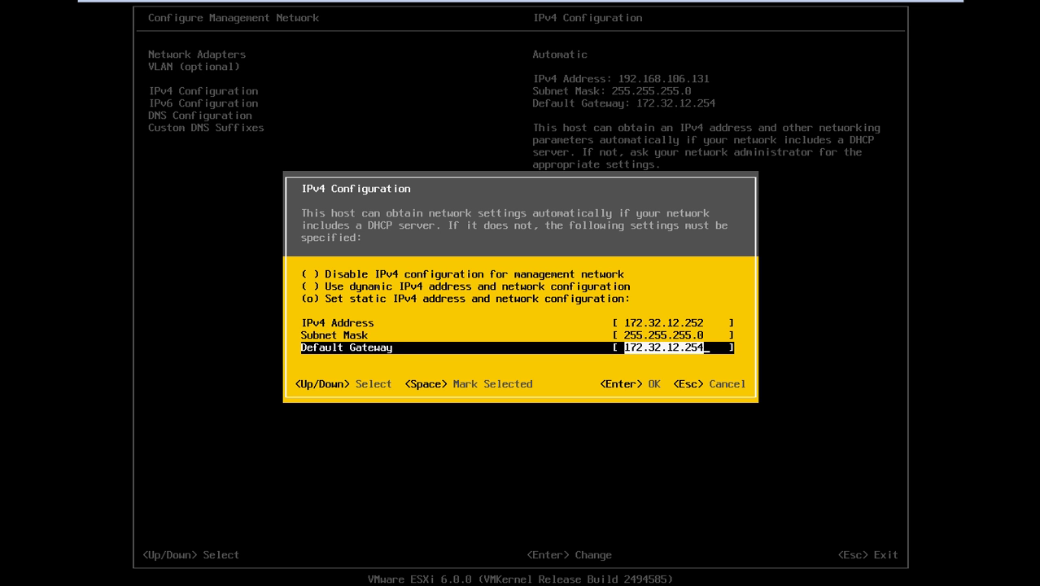
pyautogui.write('172.32.')
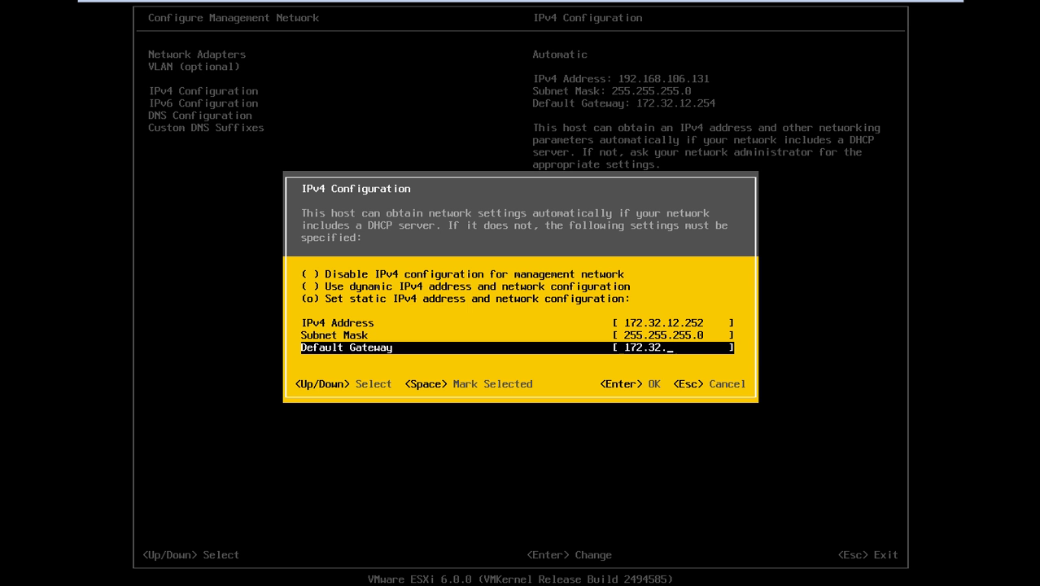
pyautogui.write('12.254')
pyautogui.press('Return')
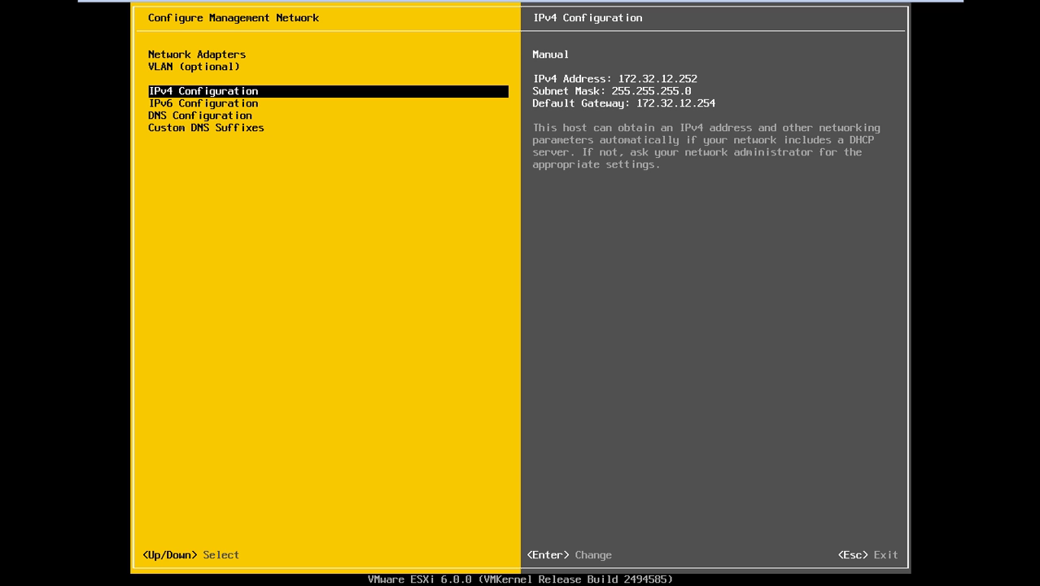
# Step: Set the primary DNS server to 172.32.12.254 in the DNS configuration
pyautogui.press('Down')
pyautogui.press('Down')
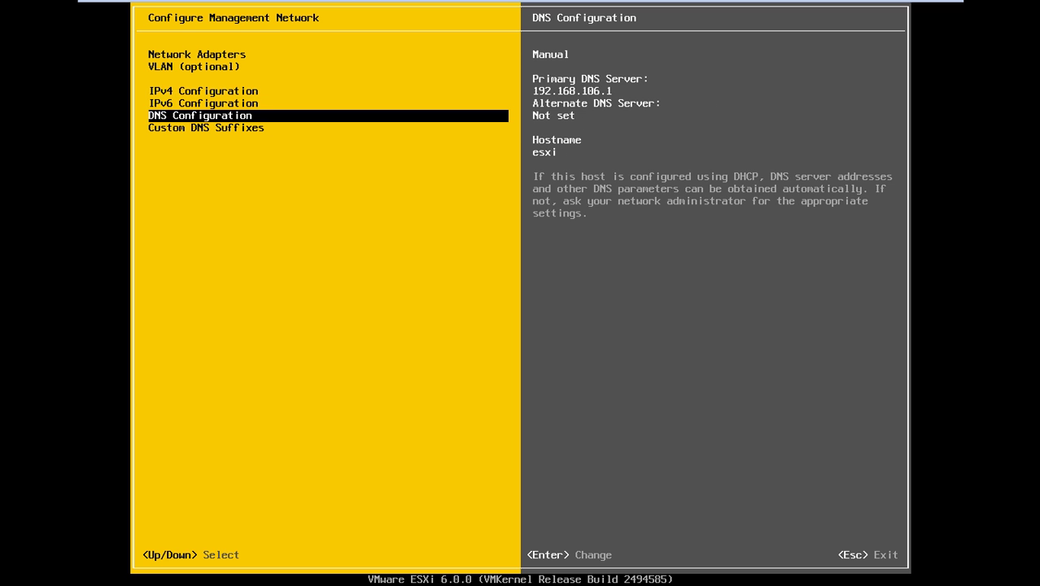
pyautogui.press('Up')
pyautogui.press('Down')
pyautogui.press('Return')
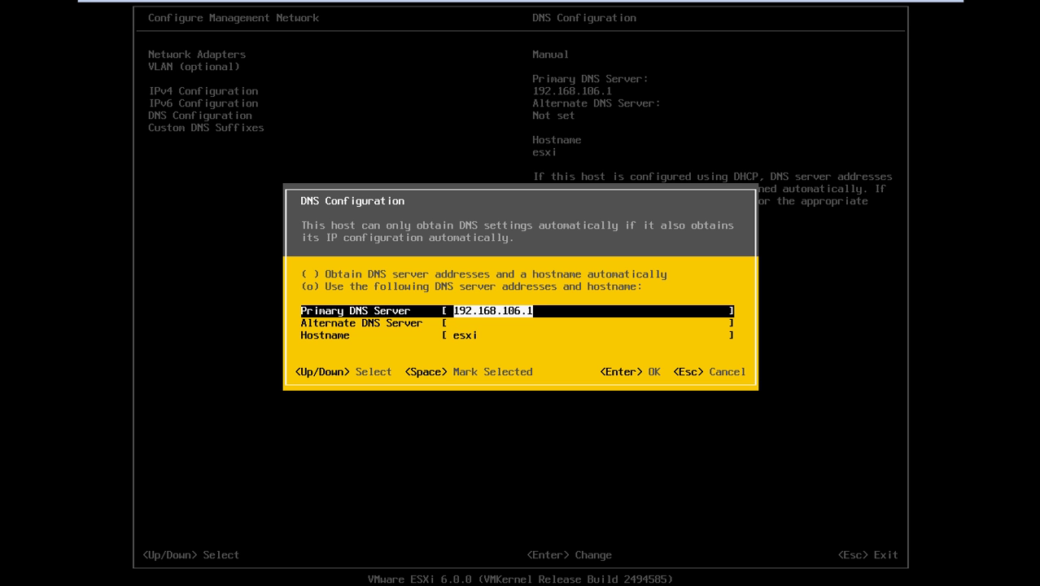
pyautogui.write('172')
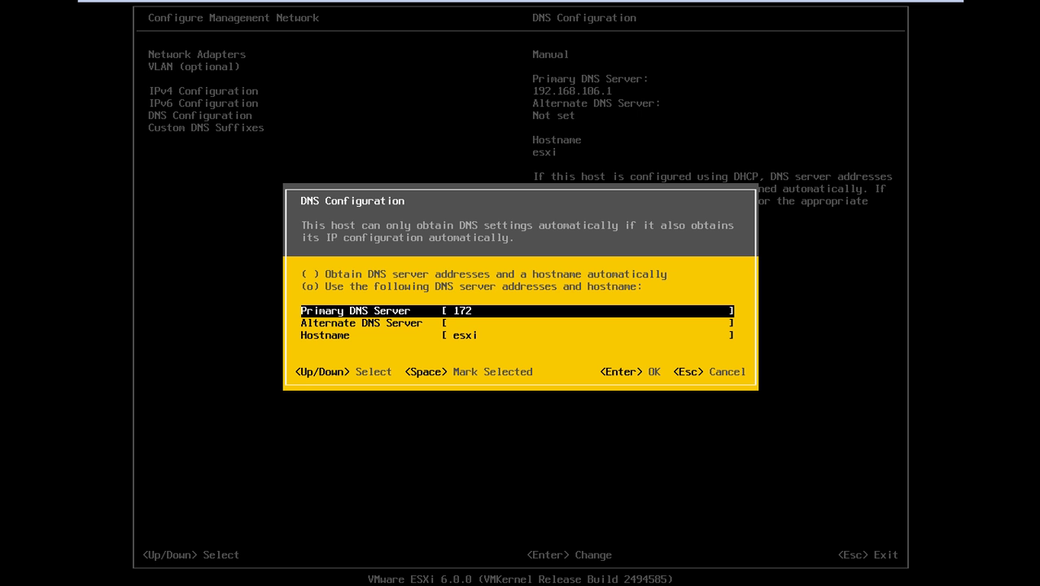
pyautogui.write('.32.12.254')
pyautogui.press('Return')
pyautogui.press('Return')
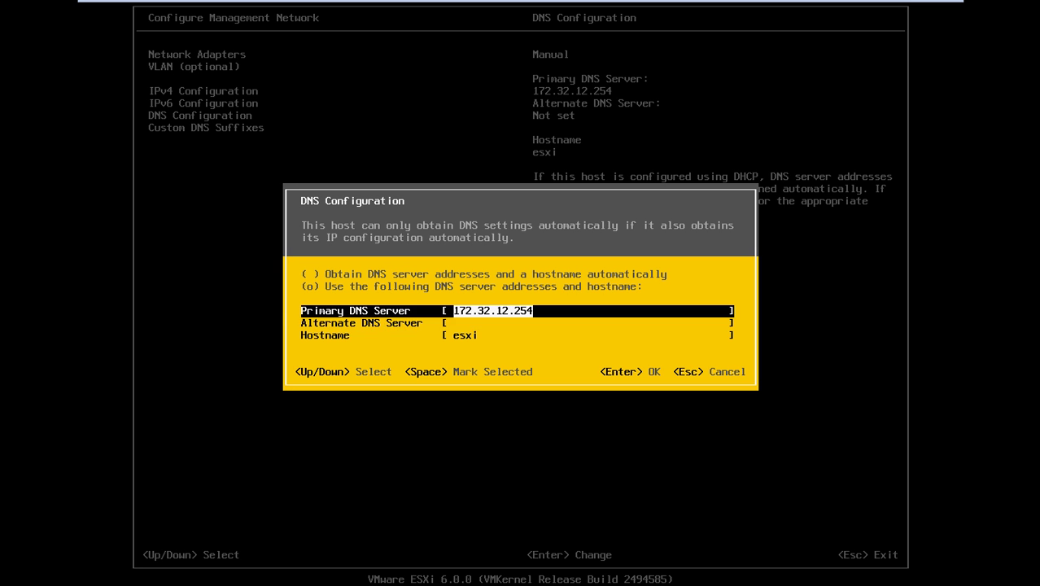
# Step: Set the alternate DNS server to 172.32.12.253, re-enter the hostname esxi and confirm the DNS configuration
pyautogui.press('Down')
pyautogui.write('172.')
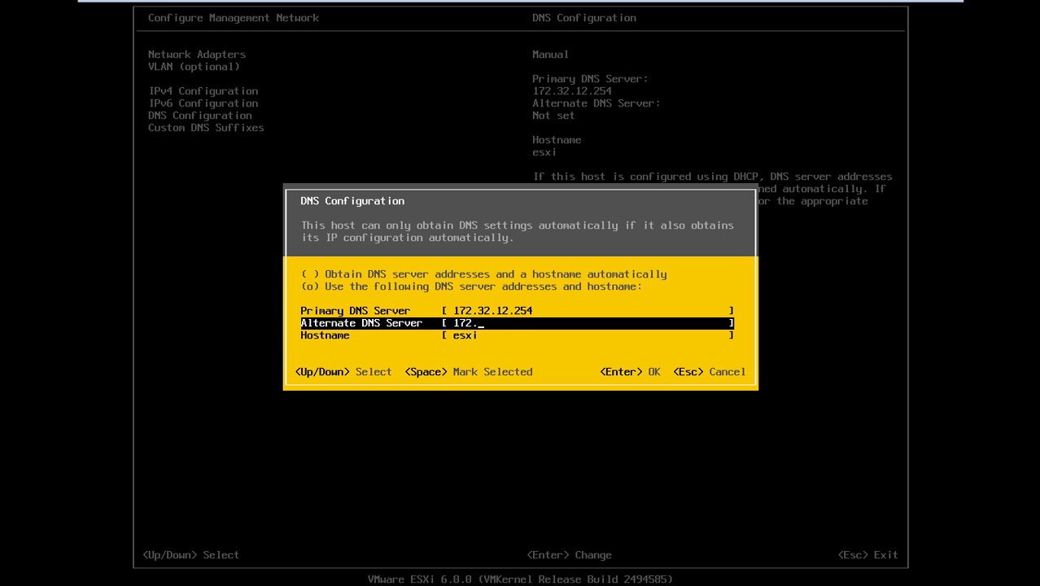
pyautogui.write('32.12.253')
pyautogui.press('Down')
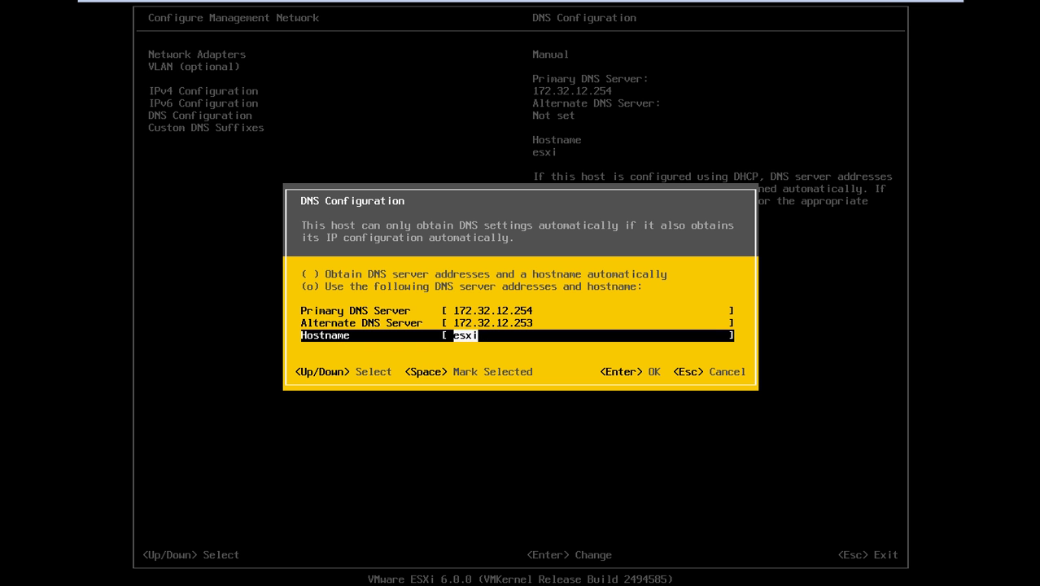
pyautogui.press('BackSpace')
pyautogui.write('es')
pyautogui.press('Return')
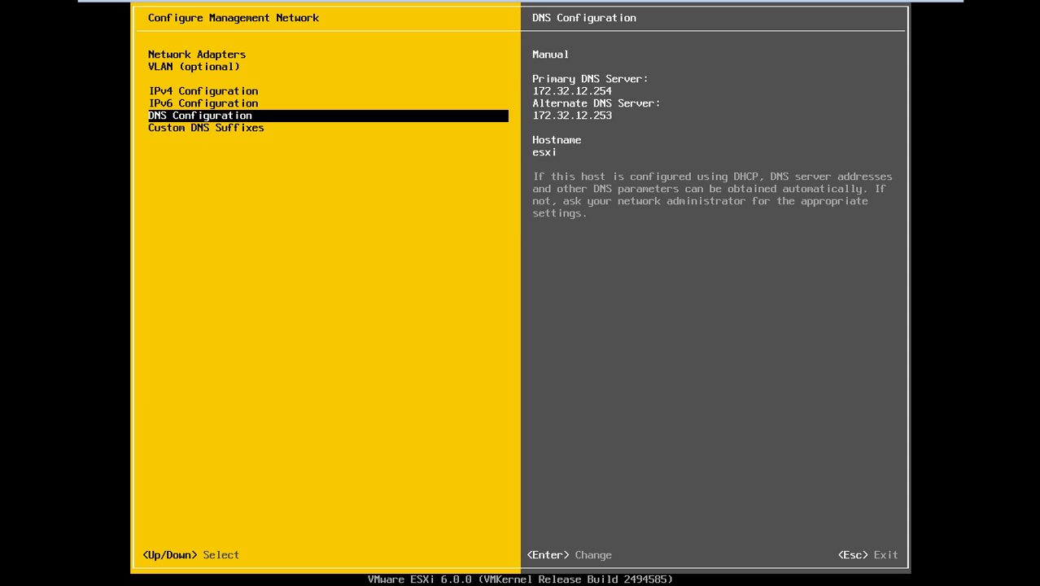
# Step: Leave the management network configuration, applying the changes with a host reboot, and exit the virtual machine's full-screen view
pyautogui.press('Escape')
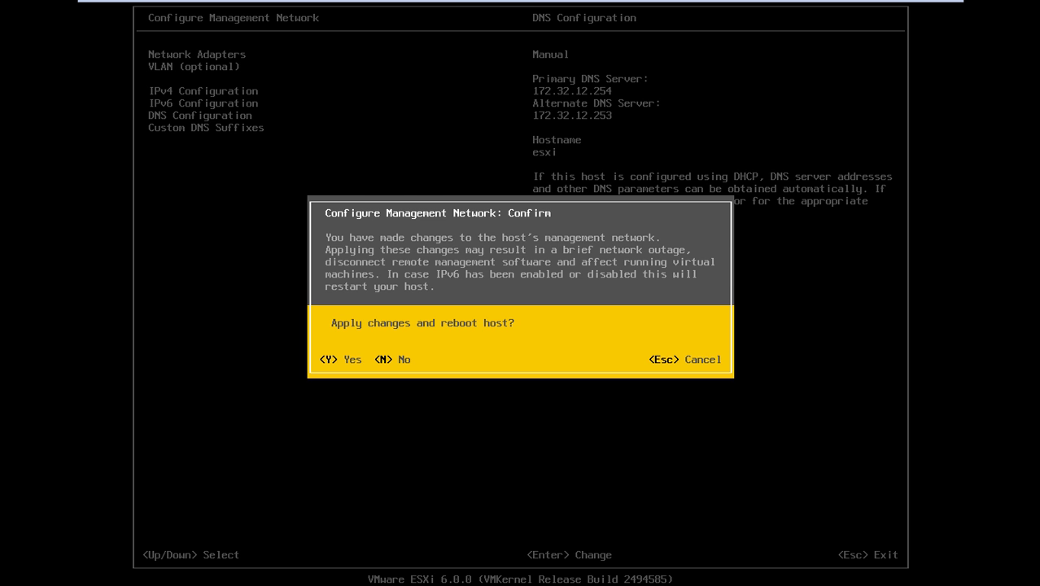
pyautogui.press('Escape')
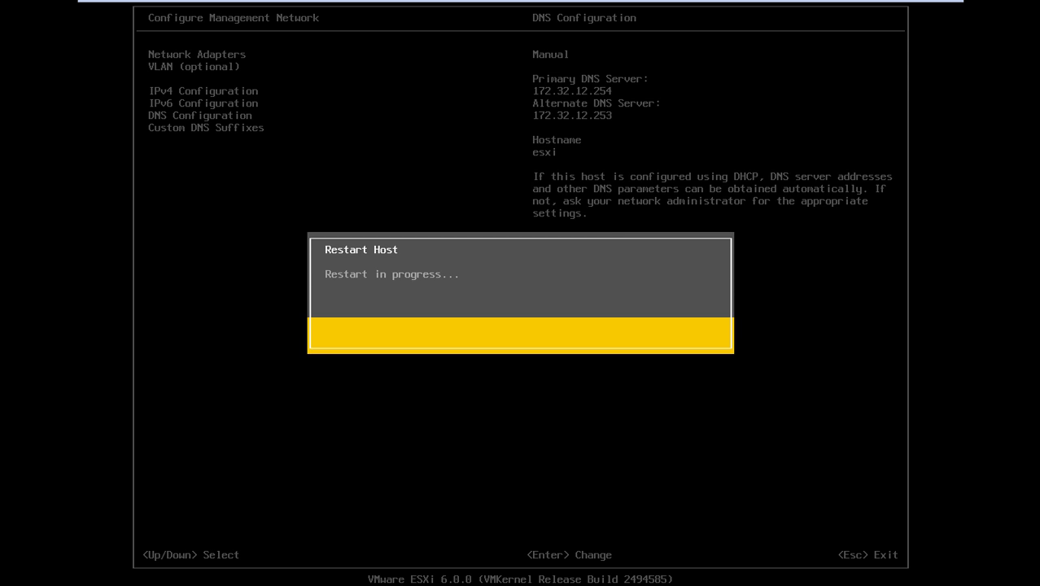
pyautogui.hotkey('ctrl', 'alt', 'Return')
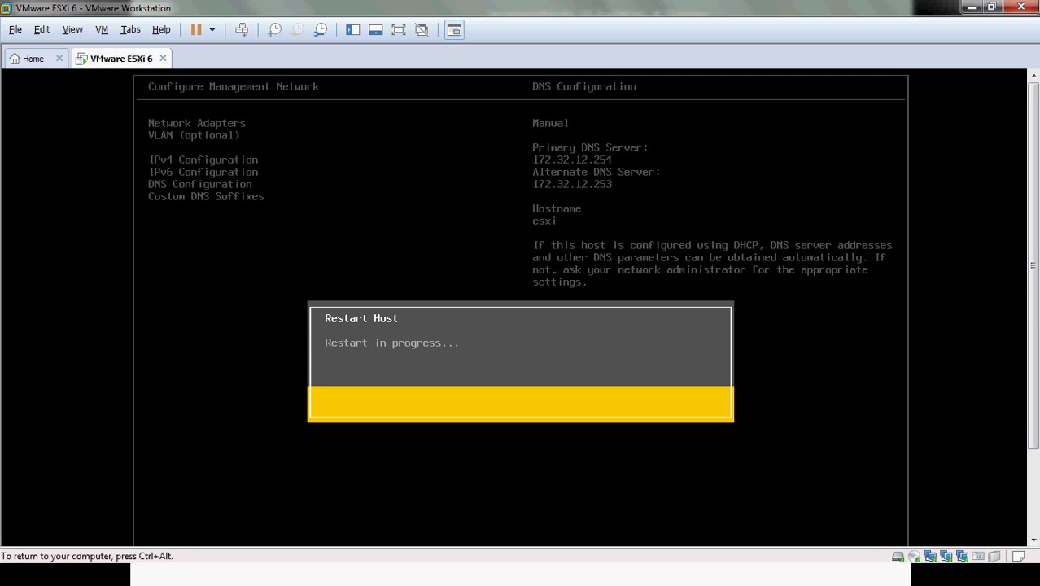
pyautogui.hotkey('ctrl', 'alt')
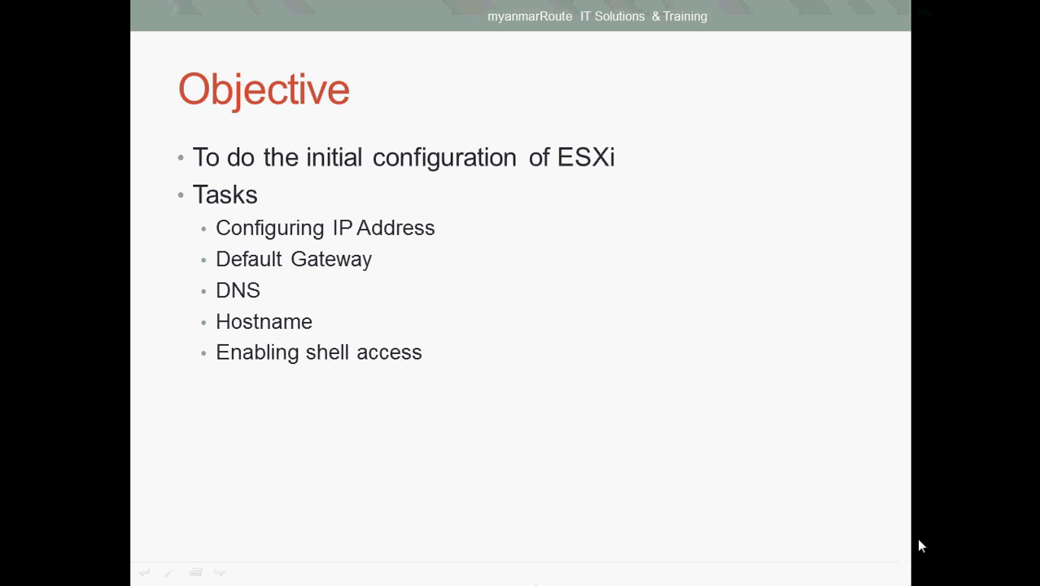
pyautogui.press('Escape')
pyautogui.click(892, 576)
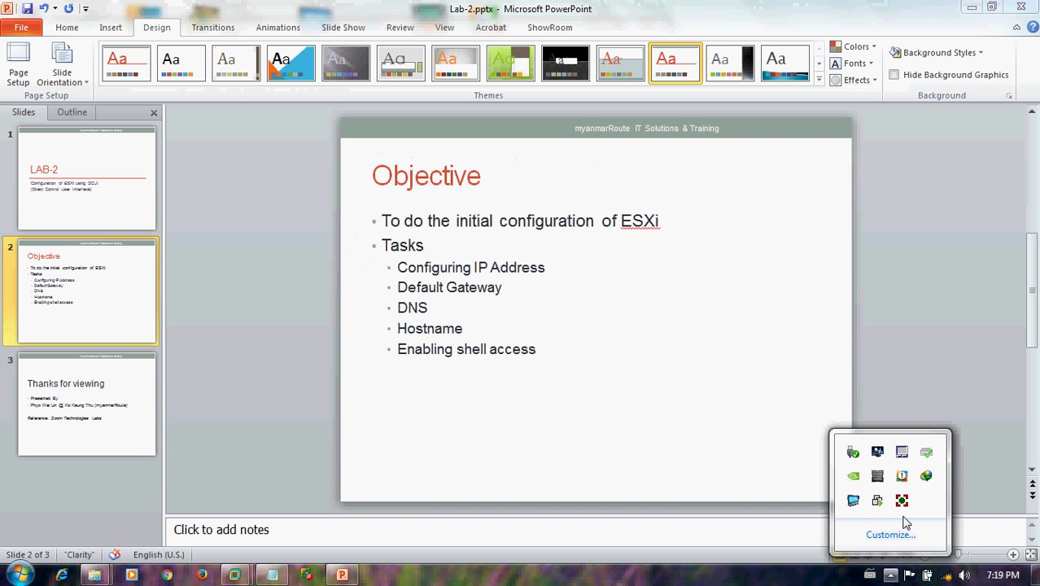
pyautogui.rightClick(901, 496)
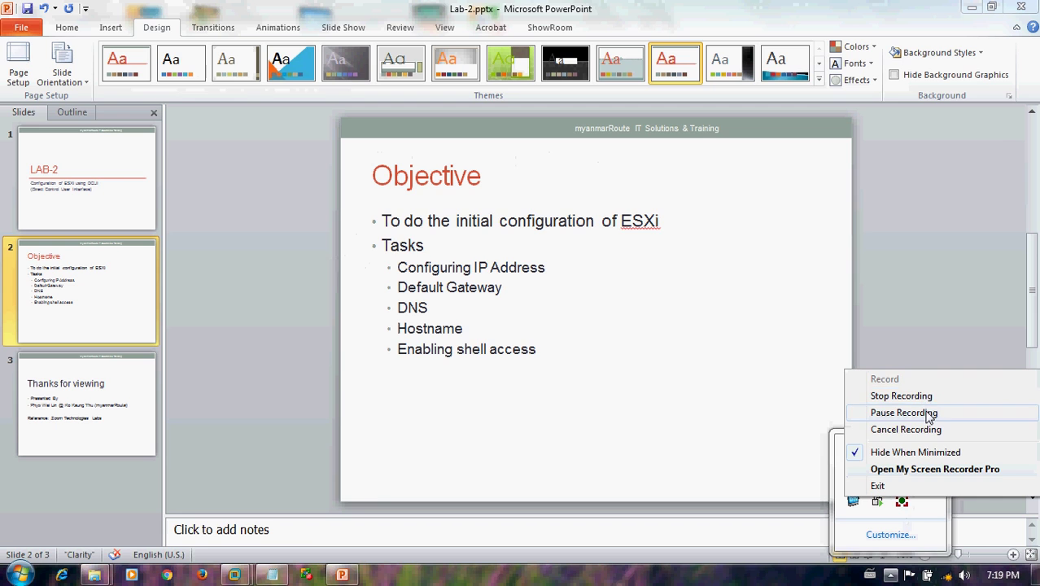
pyautogui.click(929, 413)
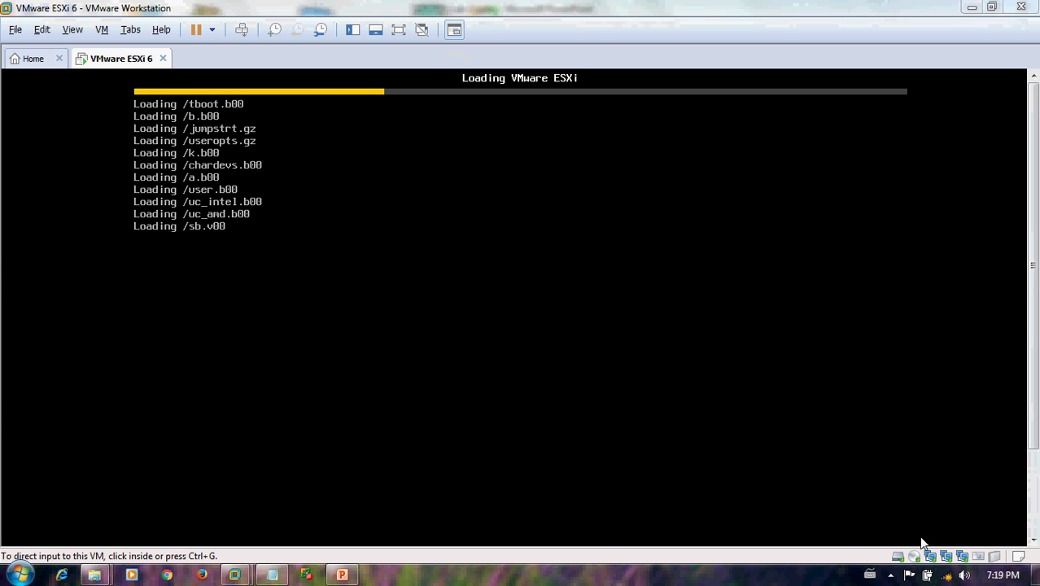
pyautogui.click(890, 575)
pyautogui.rightClick(902, 500)
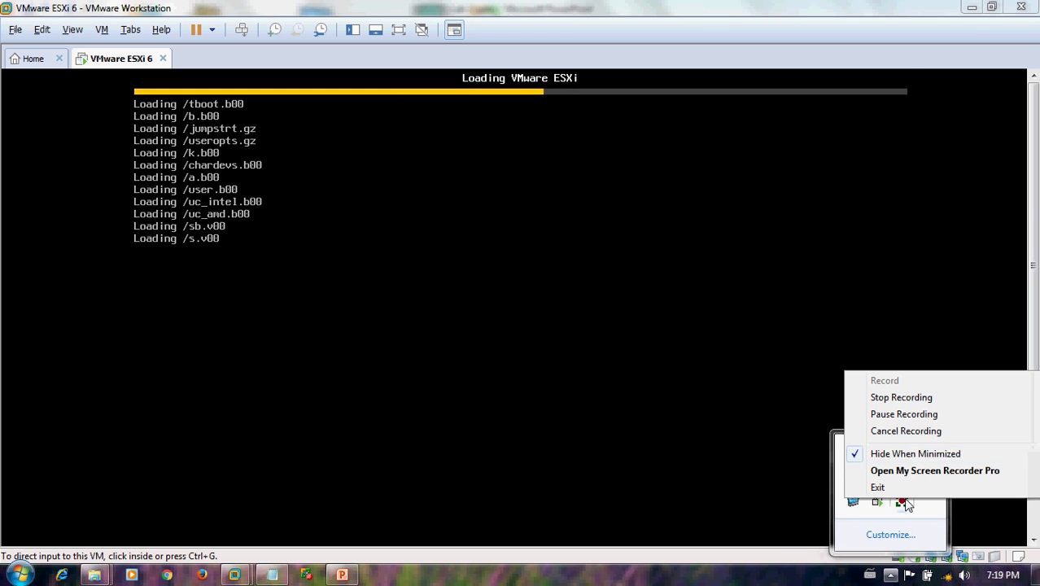
pyautogui.click(927, 412)
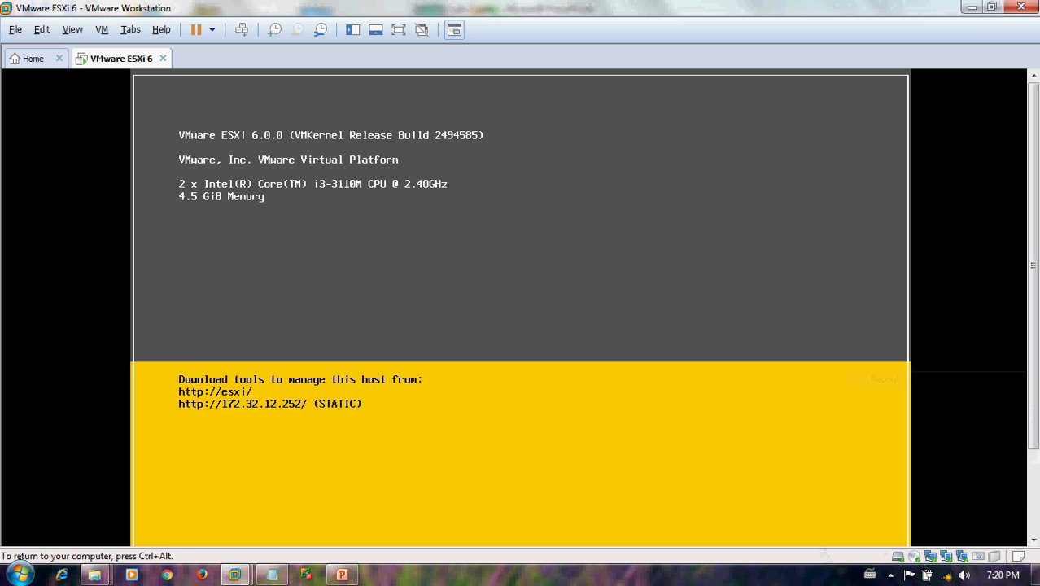
# Step: Show the virtual machine full screen and log in to System Customization as root with the account password
pyautogui.hotkey('ctrl', 'alt', 'Return')
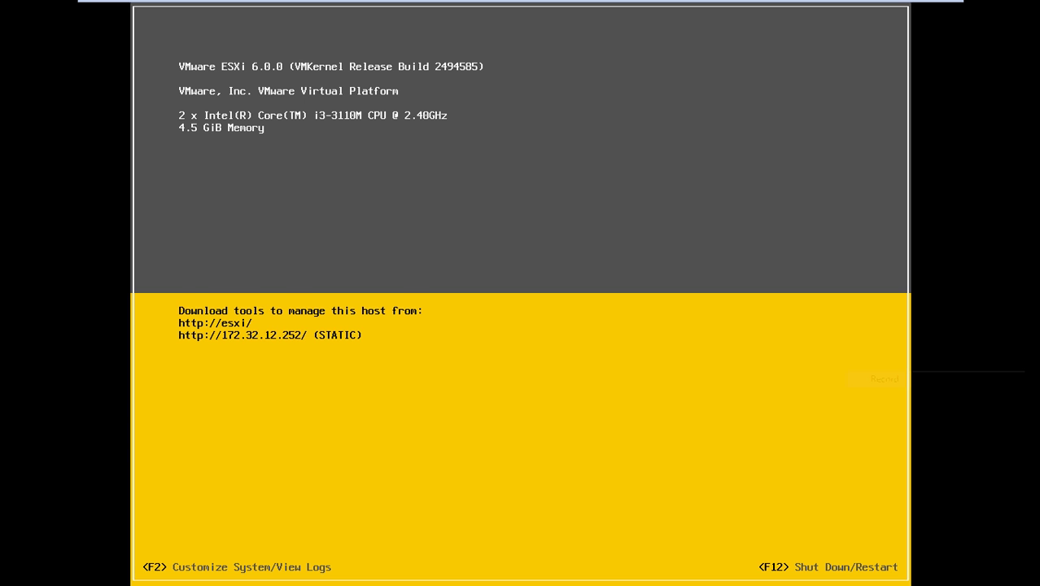
pyautogui.press('F2')
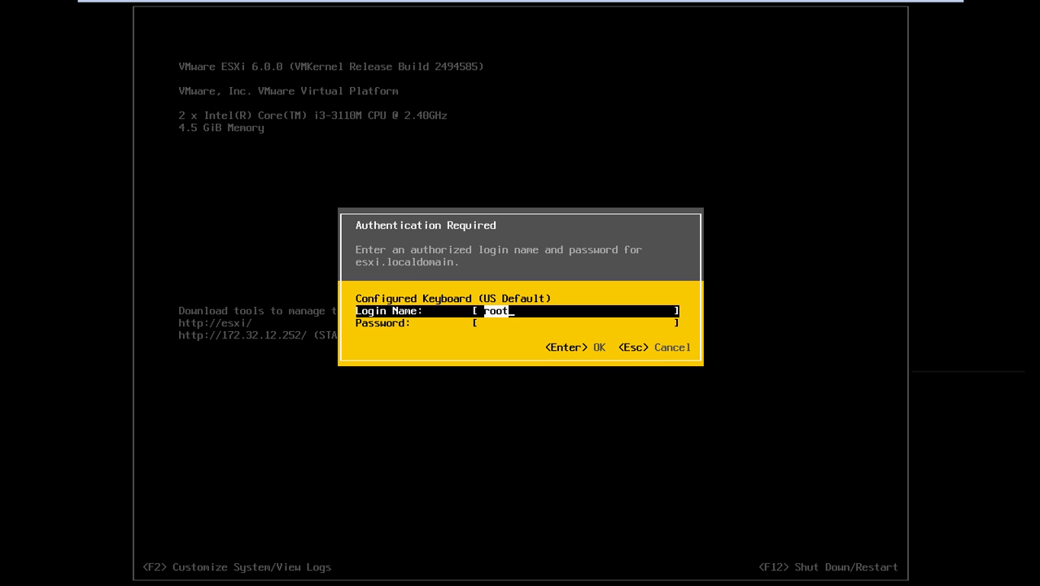
pyautogui.press('Down')
pyautogui.write('*********')
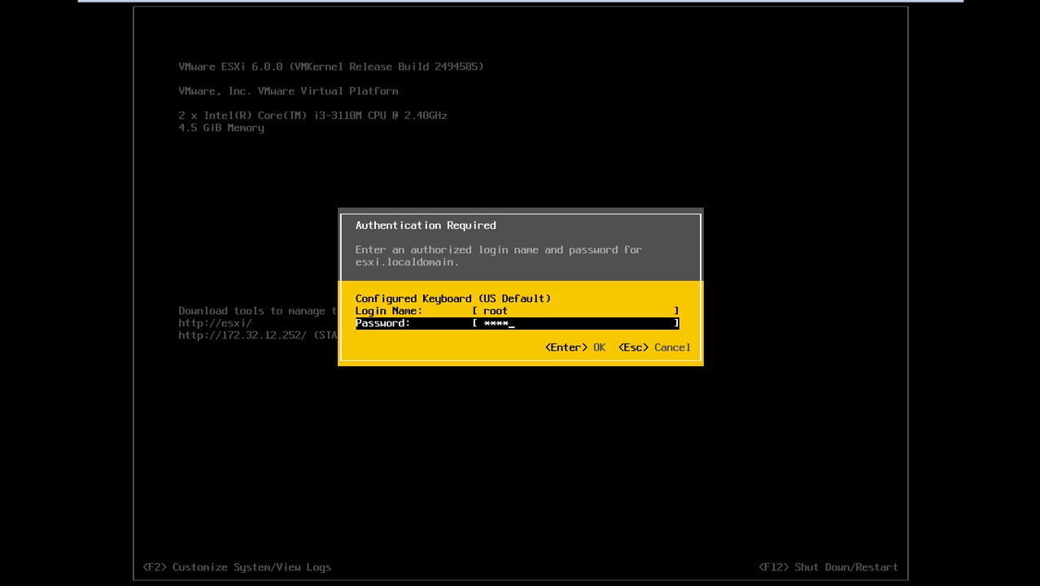
pyautogui.press('Return')
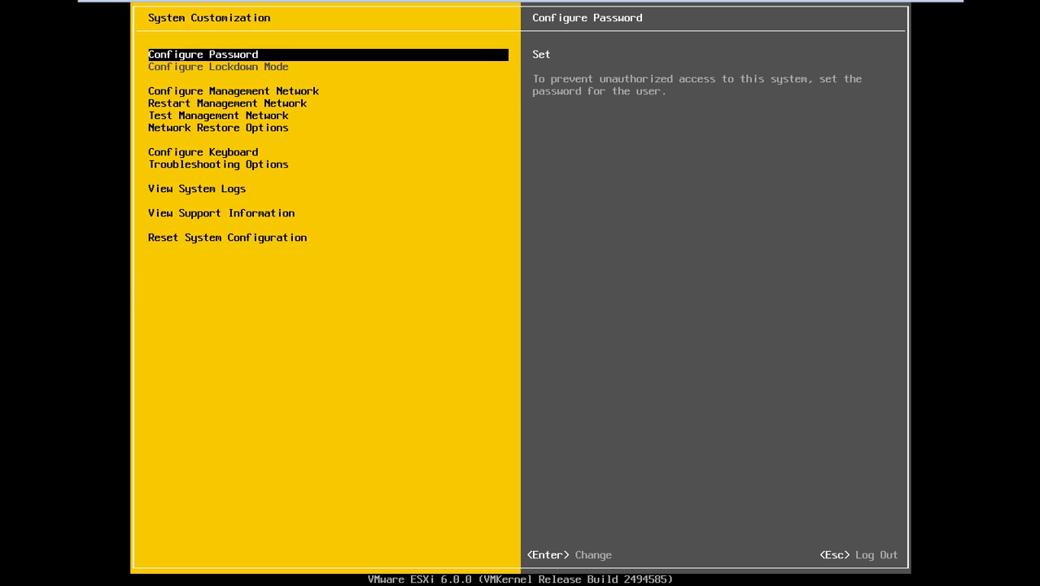
# Step: Enable the ESXi Shell in the host's Troubleshooting Options
pyautogui.press('Down')
pyautogui.press('Down')
pyautogui.press('Down')
pyautogui.press('Down')
pyautogui.press('Down')
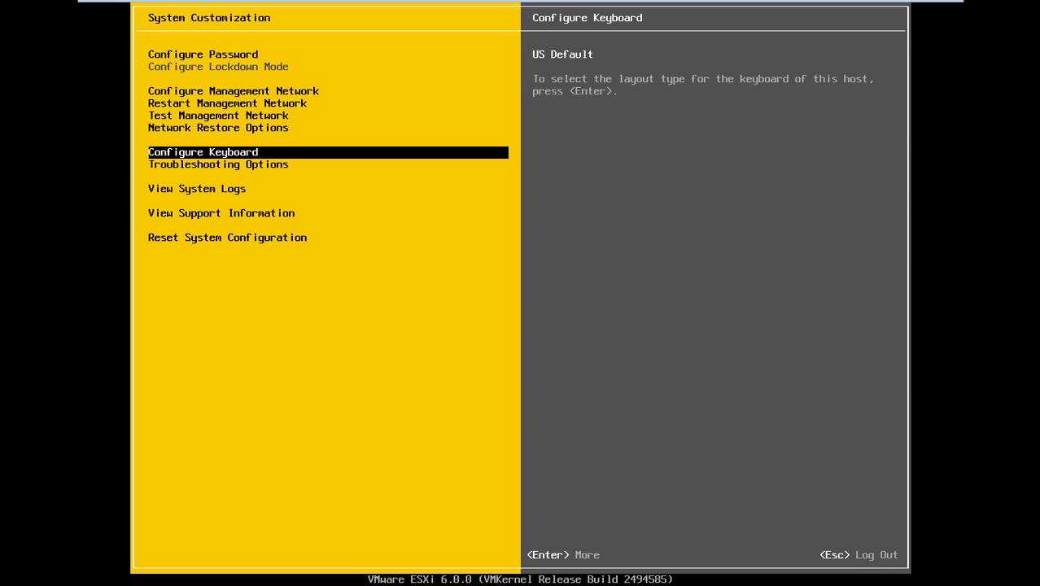
pyautogui.press('Down')
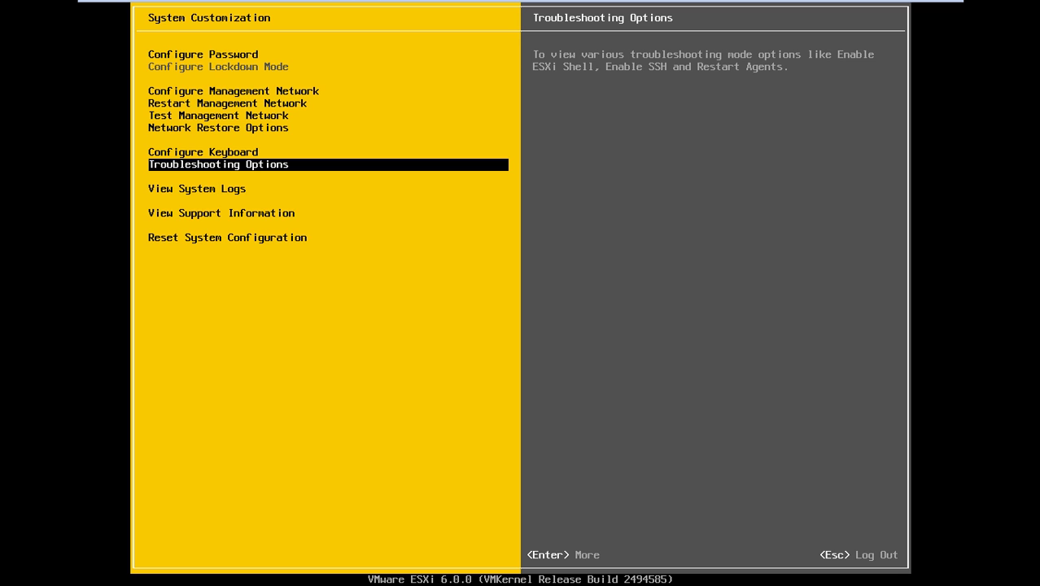
pyautogui.press('Return')
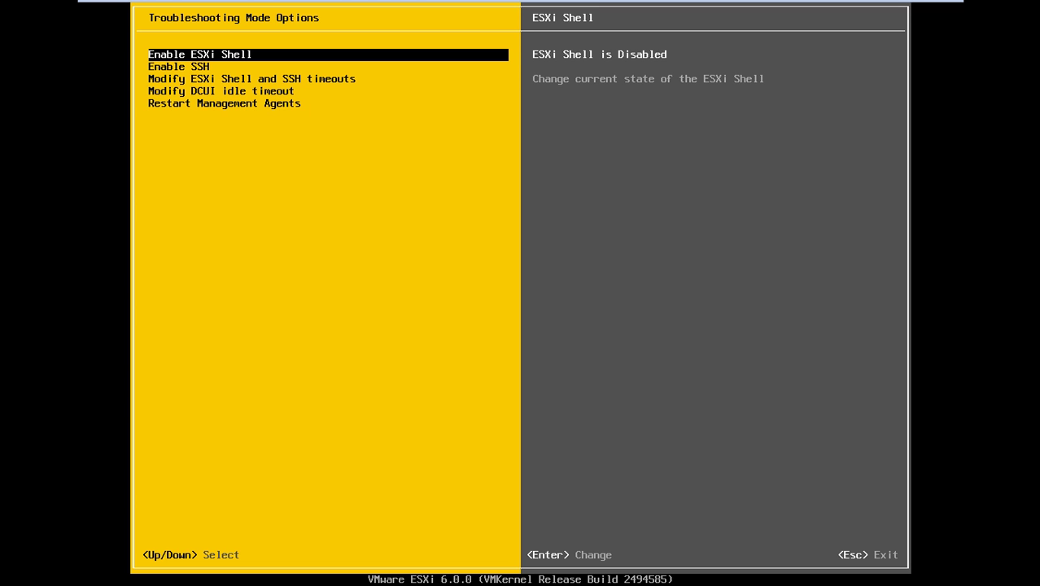
pyautogui.press('Return')
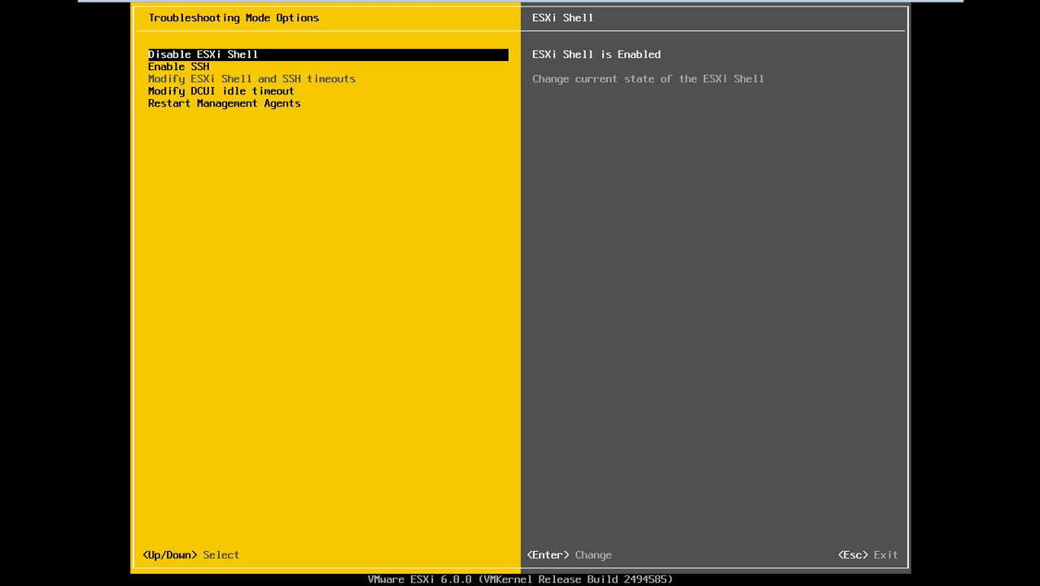
# Step: Enable SSH in the troubleshooting mode options and log out of System Customization
pyautogui.press('Down')
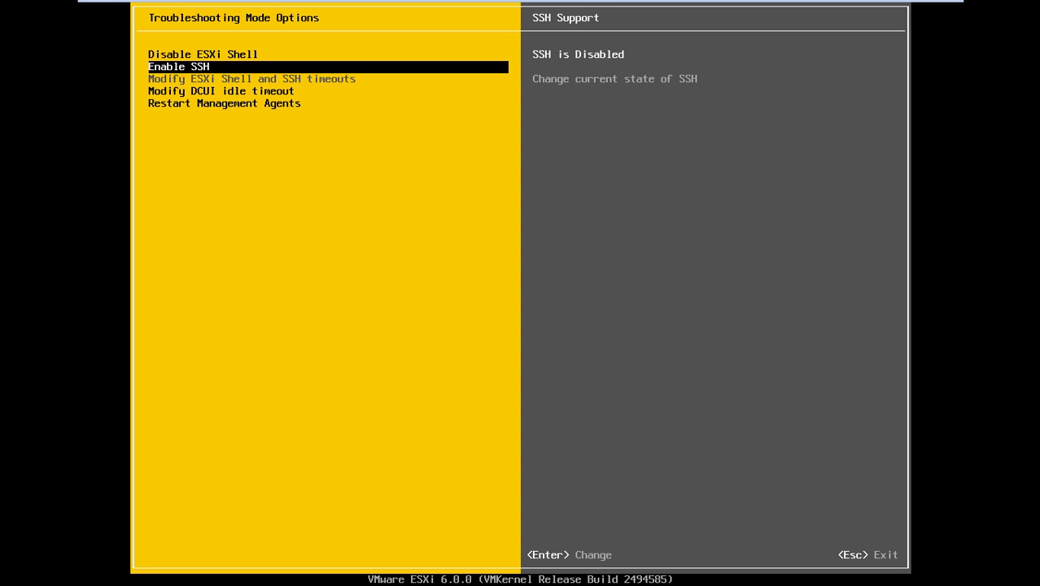
pyautogui.press('Return')
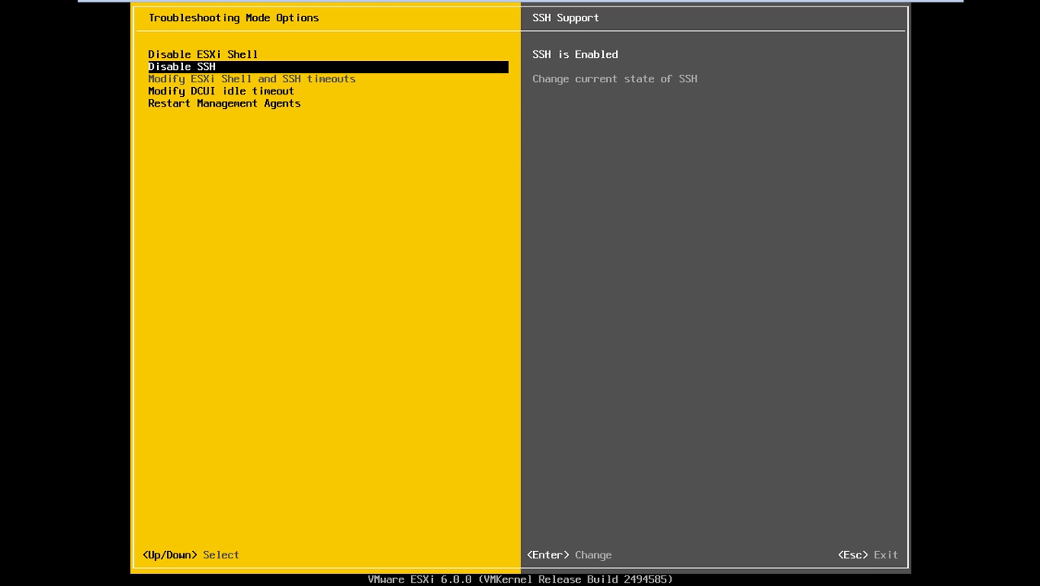
pyautogui.press('Escape')
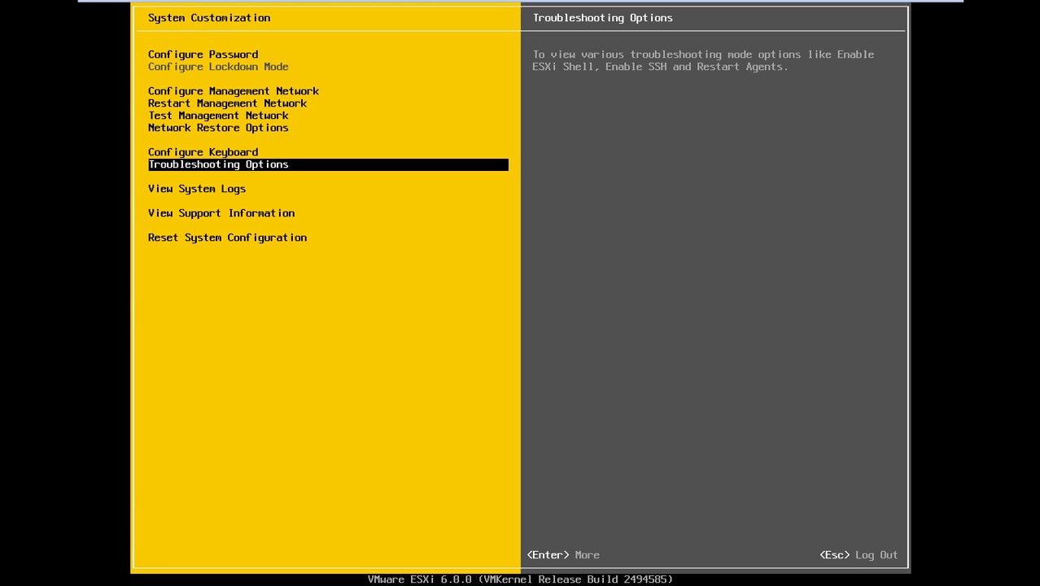
pyautogui.press('Escape')
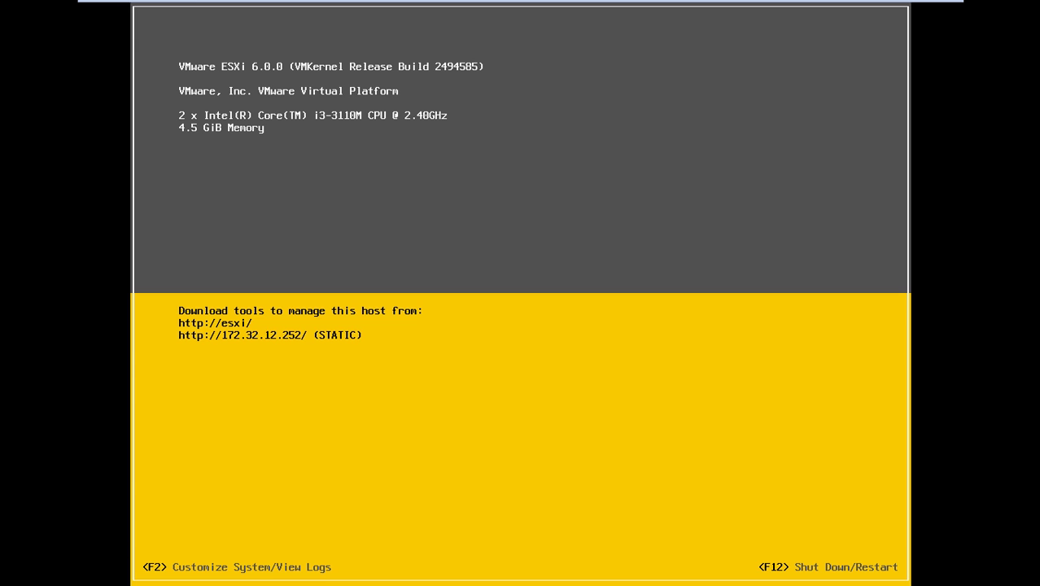
# Step: Leave the full-screen view and ping the ESXi host at 172.32.12.252 from a Windows command prompt
pyautogui.hotkey('ctrl', 'alt', 'Return')
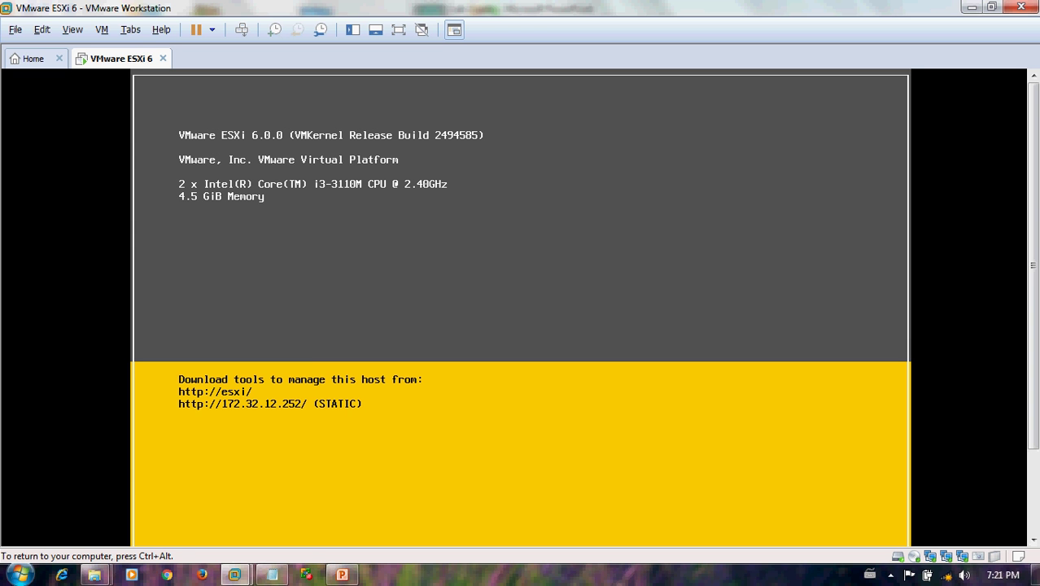
pyautogui.hotkey('ctrl', 'alt')
pyautogui.click(19, 575)
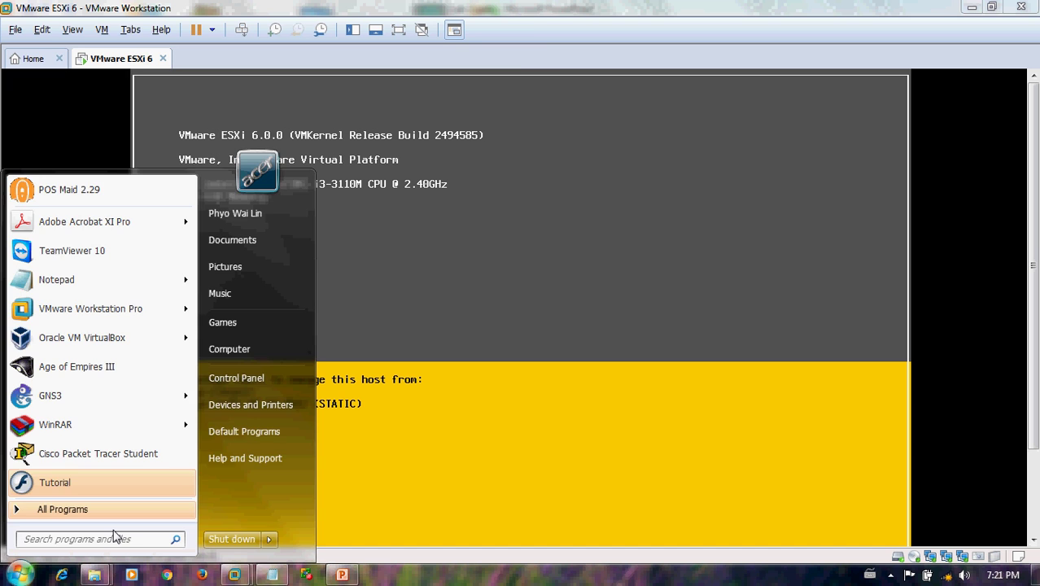
pyautogui.write('cmd')
pyautogui.press('Return')
pyautogui.write('ping')
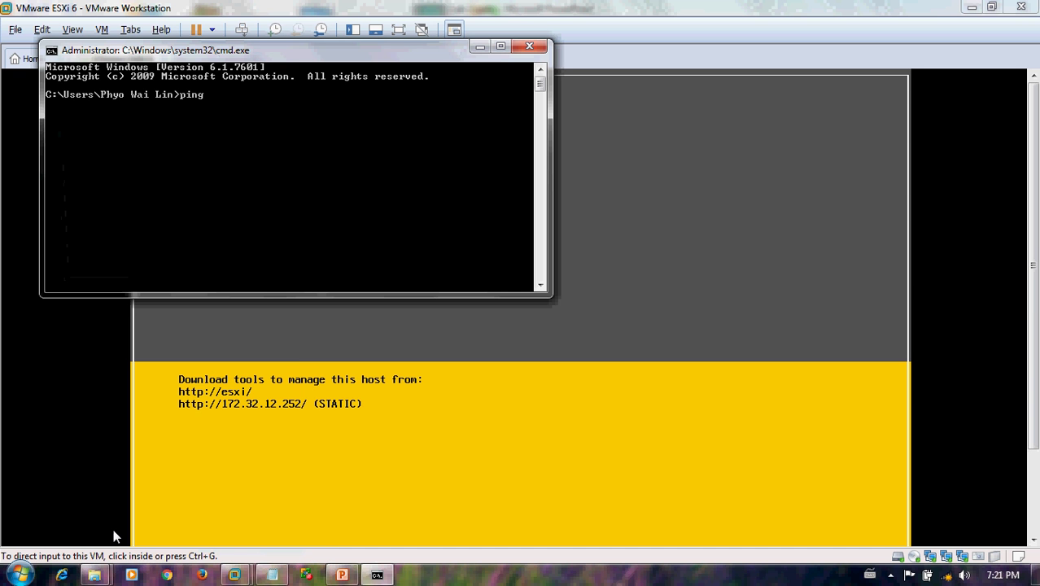
pyautogui.write(' 172.32.12.252')
pyautogui.press('Return')
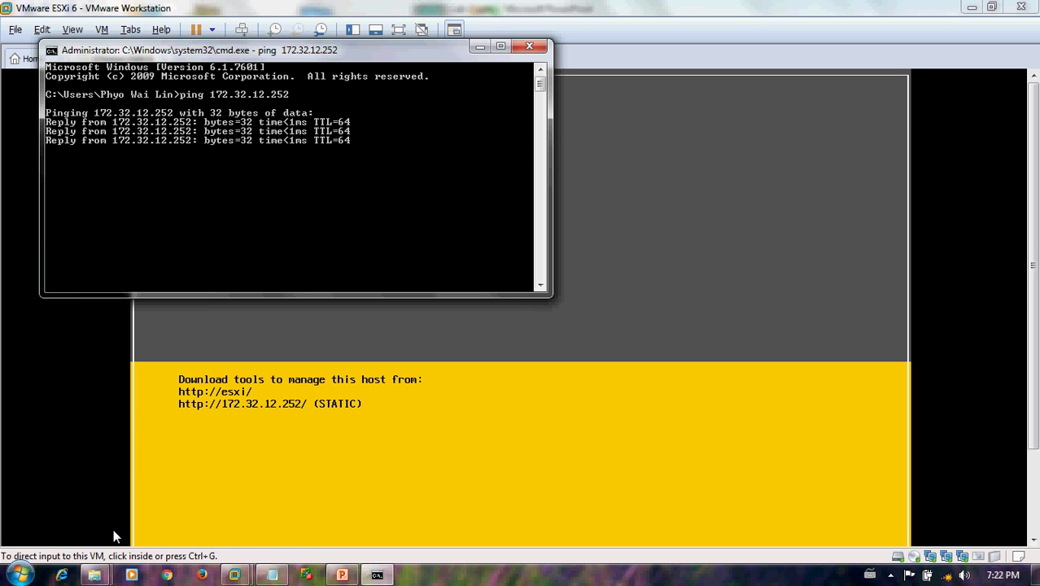
# Step: Switch to Firefox and open the ESXi host's web page at 172.32.12.252
pyautogui.click(201, 576)
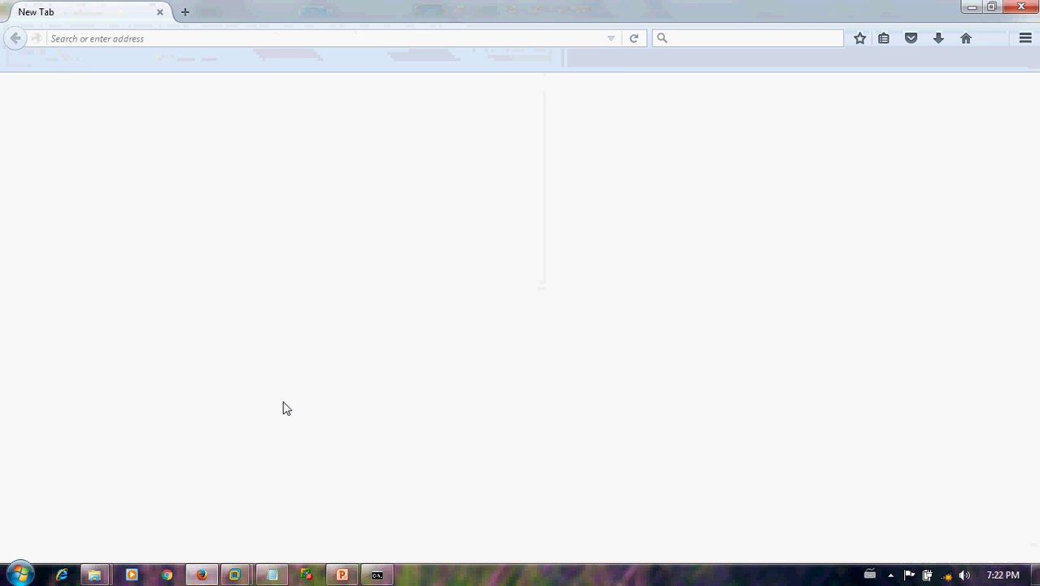
pyautogui.write('172.32.1')
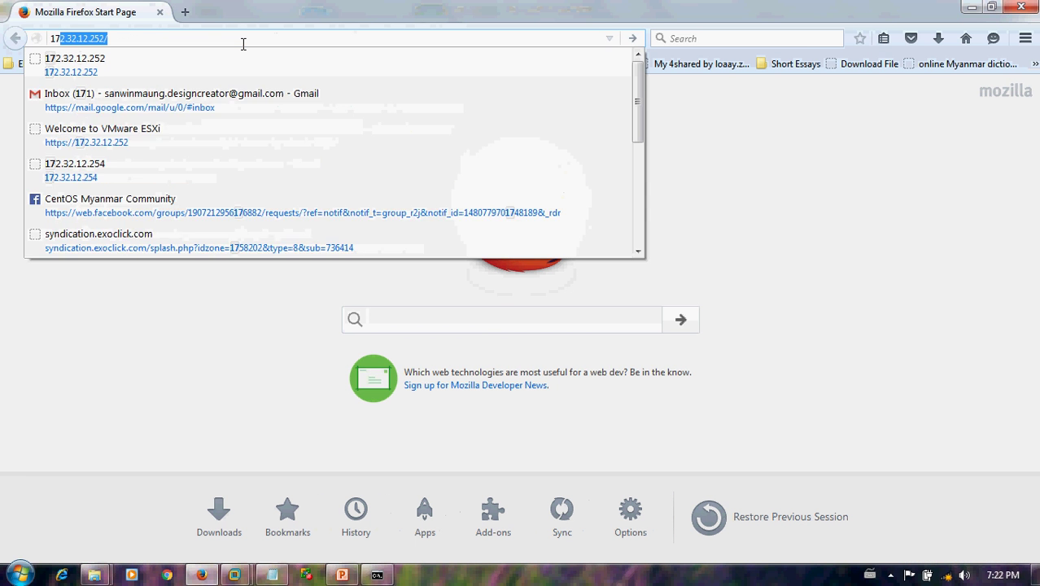
pyautogui.write('2.252')
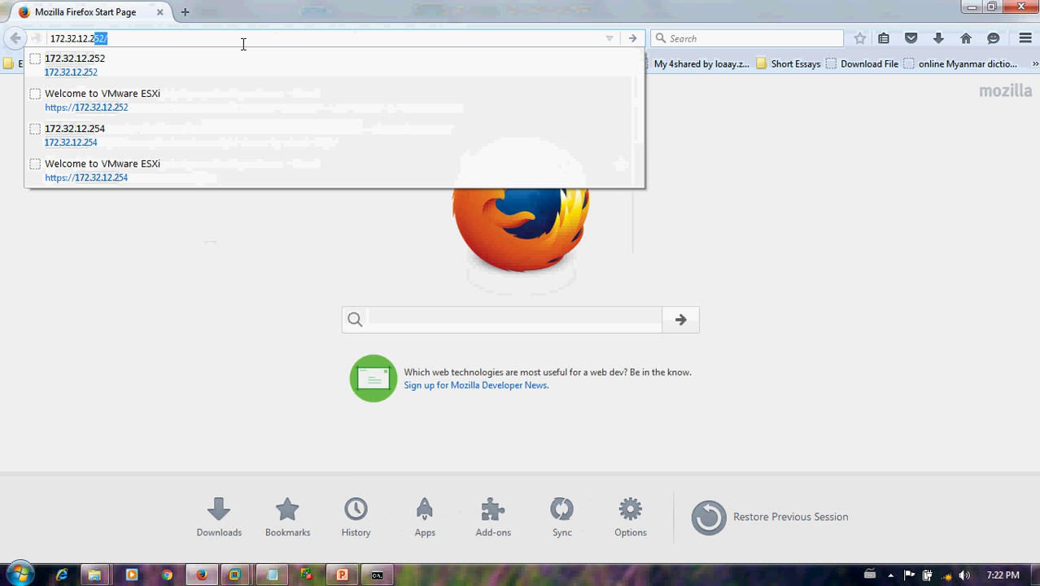
pyautogui.press('Return')
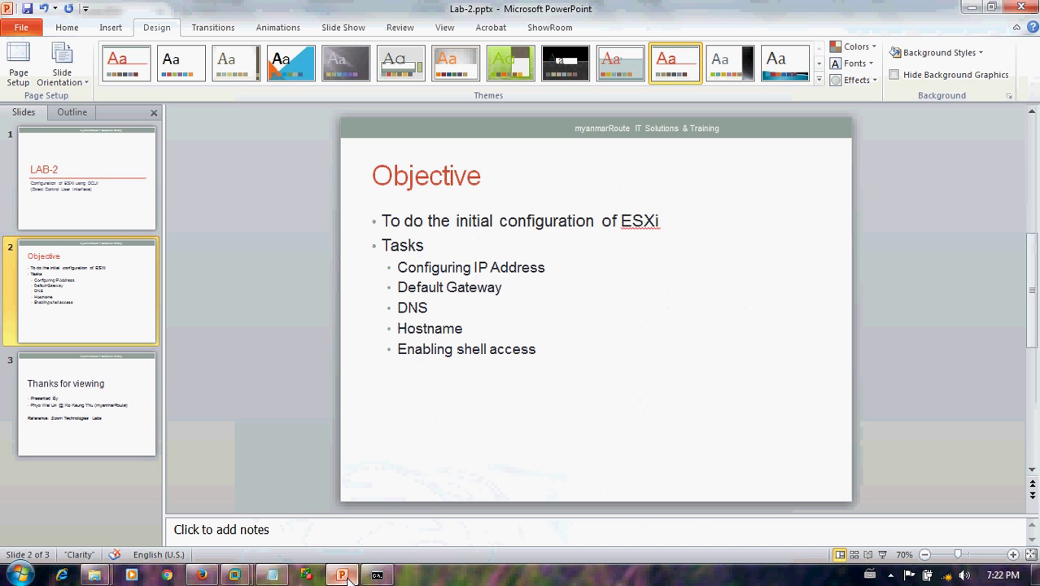
# Step: Switch to the Lab-2 presentation in PowerPoint and show the closing "Thanks for viewing" slide
pyautogui.click(342, 575)
pyautogui.click(151, 391)
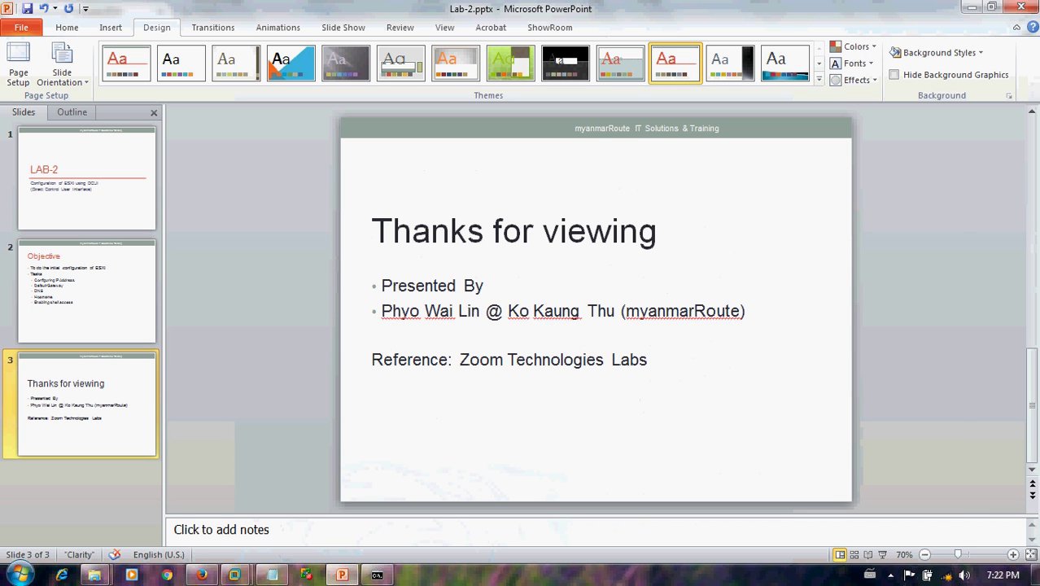
pyautogui.click(890, 575)
pyautogui.rightClick(902, 507)
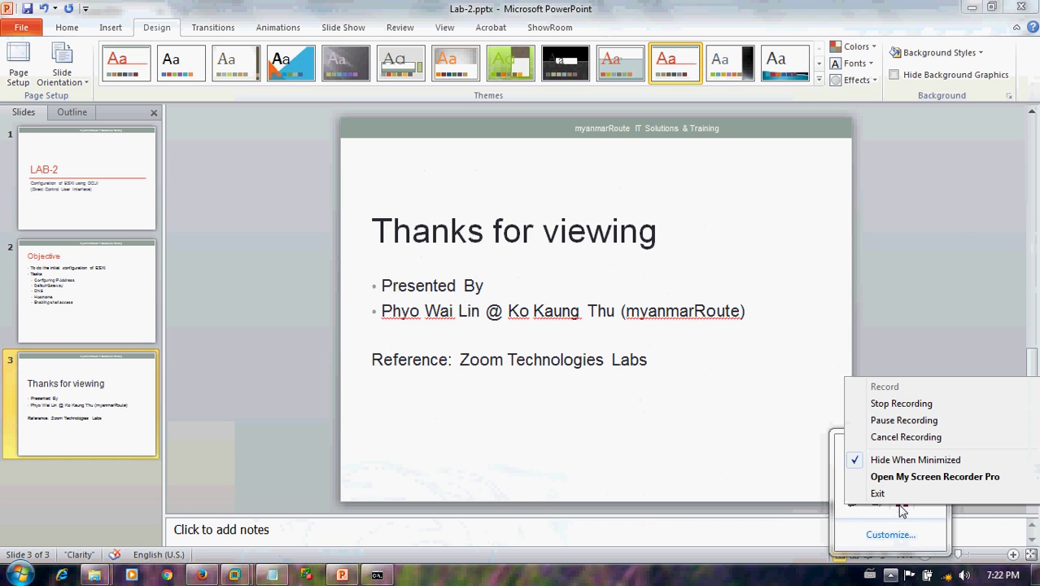